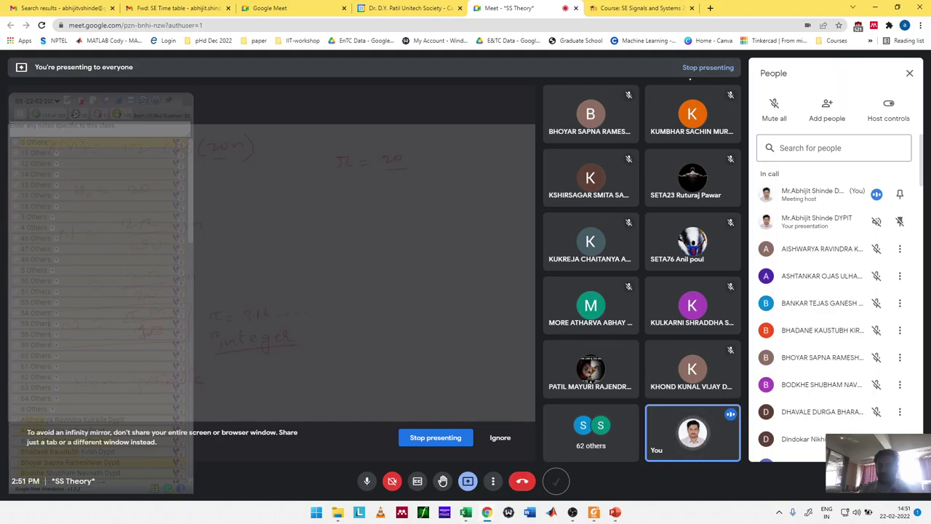
Switch to the slide show and handwrite π = 22/7 beside the solution, with 22/7 m over 10 beneath it
key("alt+Tab")
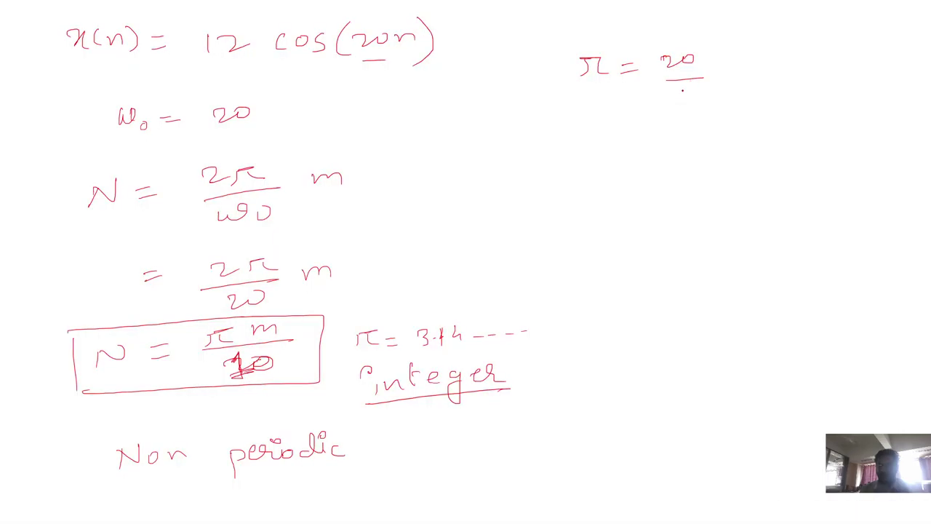
mouse_move(682, 56)
left_mouse_down()
mouse_move(702, 70)
mouse_move(686, 110)
left_mouse_up()
mouse_move(621, 156)
left_mouse_down()
mouse_move(632, 169)
mouse_move(651, 166)
mouse_move(653, 185)
left_mouse_up()
mouse_move(665, 172)
left_mouse_down()
mouse_move(675, 171)
mouse_move(668, 185)
mouse_move(724, 170)
left_mouse_up()
left_click_drag(624, 191, 734, 182)
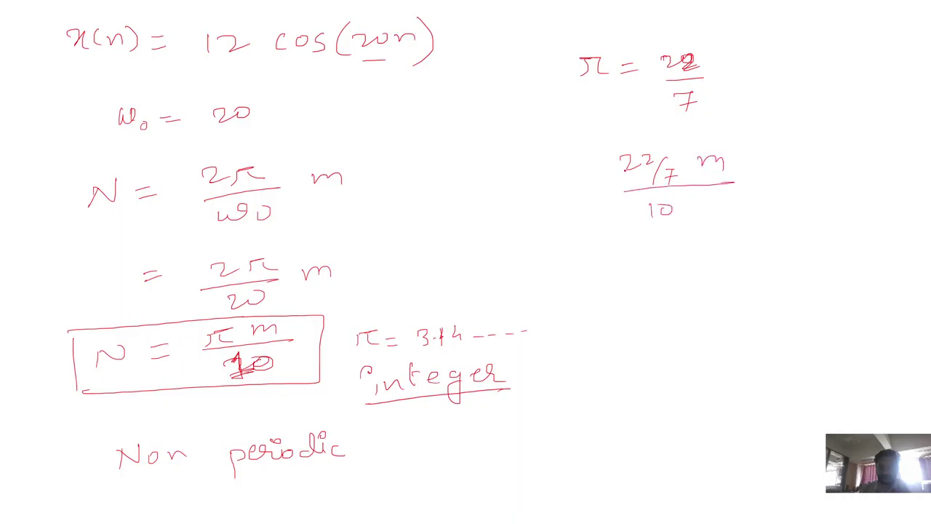
Cancel the 22 and 10 down to 11 and 5, and write the simplified fraction 11 m over 35 below
left_click_drag(641, 211, 681, 208)
left_click(663, 237)
left_click(724, 280)
left_click_drag(718, 259, 720, 279)
mouse_move(726, 258)
left_mouse_down()
mouse_move(728, 282)
mouse_move(768, 278)
left_mouse_up()
left_click_drag(712, 300, 717, 317)
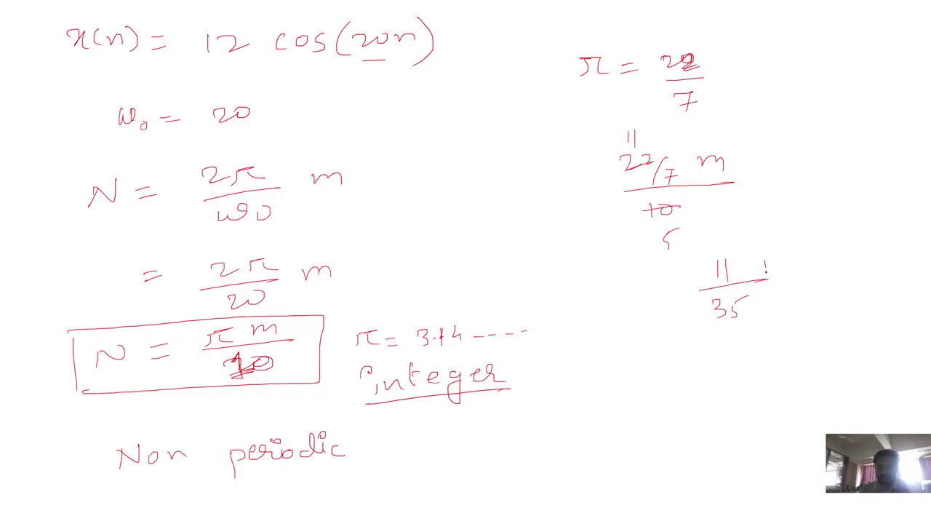
left_click_drag(766, 269, 789, 272)
Cross out the 22/7 working with two long strokes and underline the π = 3.14 note above "integer"
left_click_drag(593, 59, 720, 295)
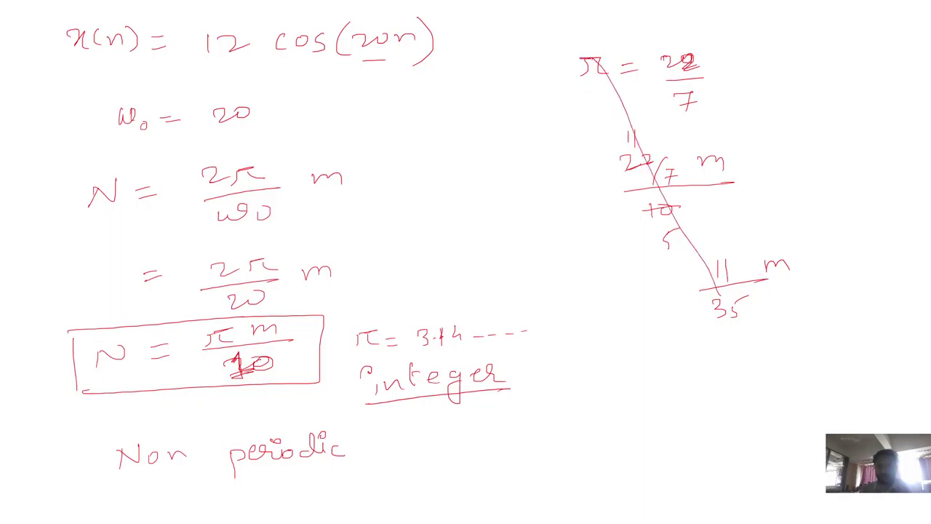
left_click_drag(691, 37, 655, 266)
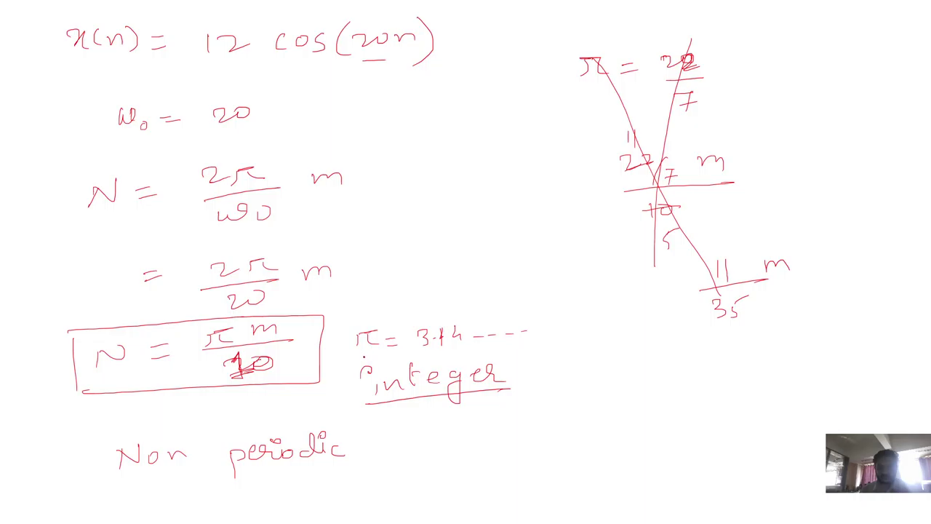
left_click_drag(365, 357, 555, 348)
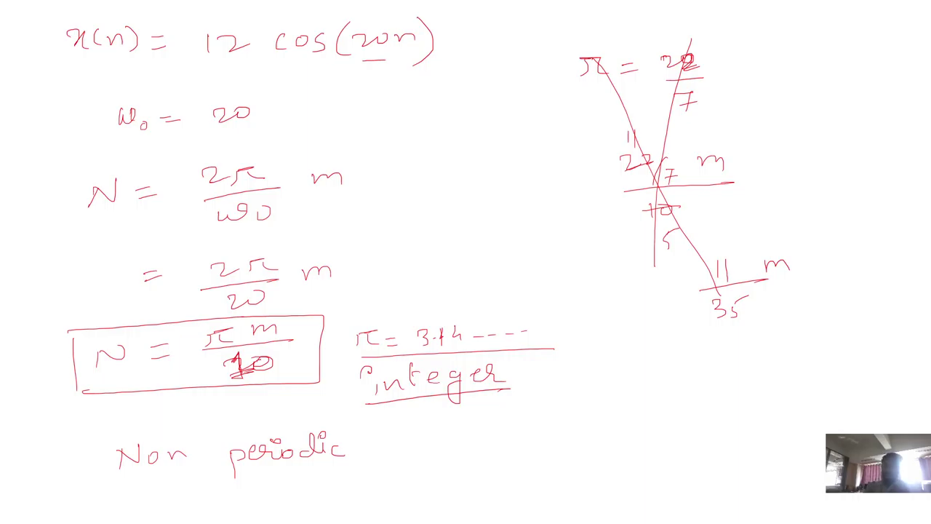
Switch to the Excel workbook Roll Call List List Attedance.xlsx
key("alt+Tab")
key("alt+Tab")
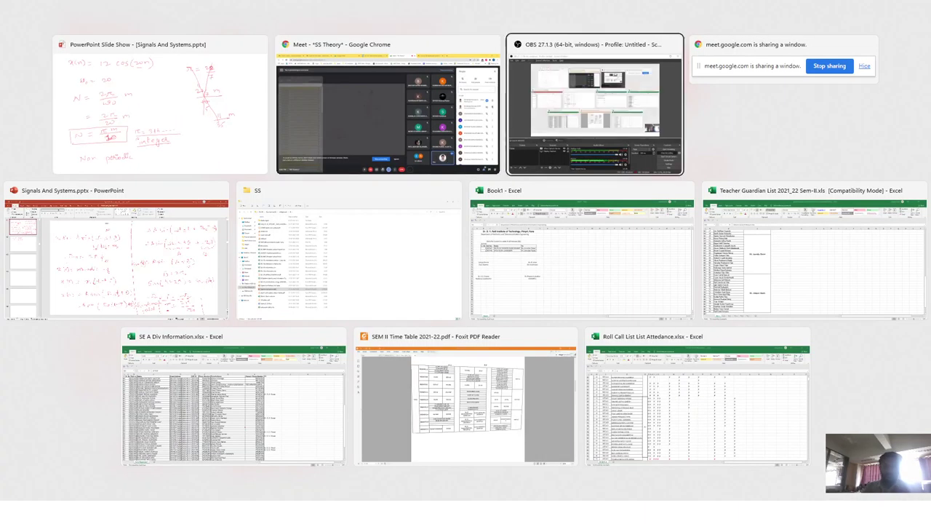
key("alt+Tab")
key("alt+Tab")
key("alt+Tab")
key("alt+Tab")
key("alt+Tab")
key("alt+Tab")
key("alt+Tab")
key("alt+Tab")
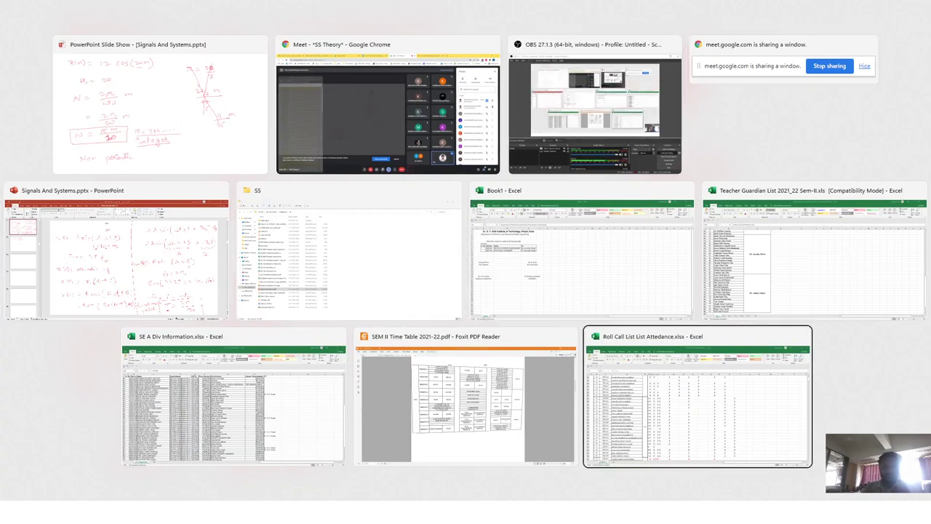
scroll(684, 299, "up", 7)
scroll(683, 299, "down", 7)
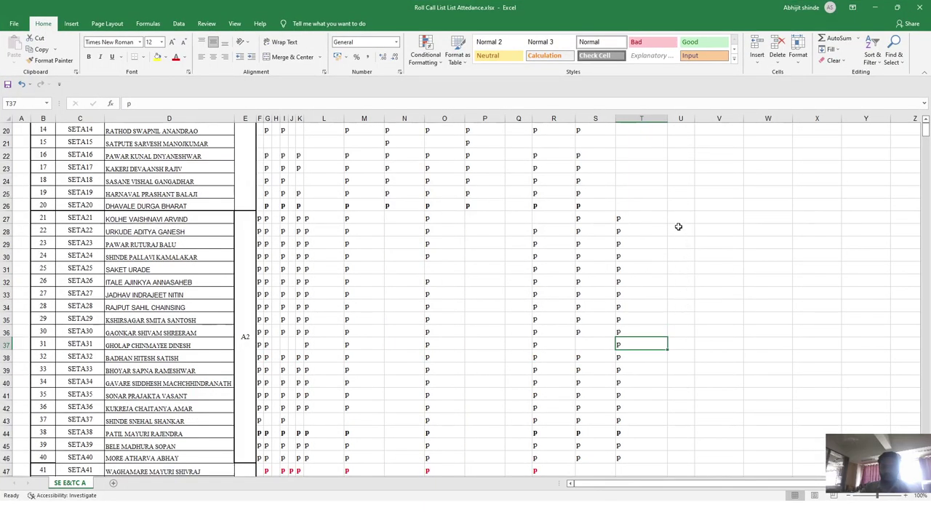
left_click(675, 194)
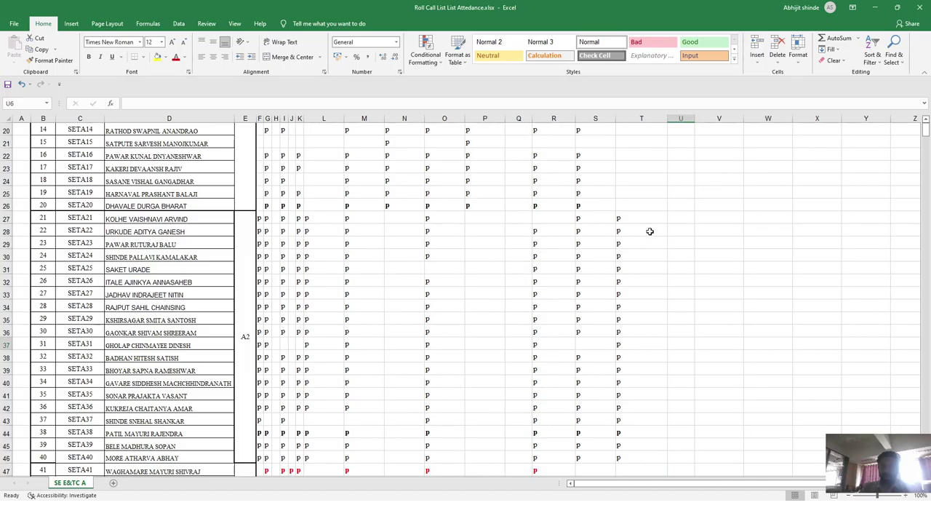
left_click(681, 226)
key("Up")
left_click(292, 228)
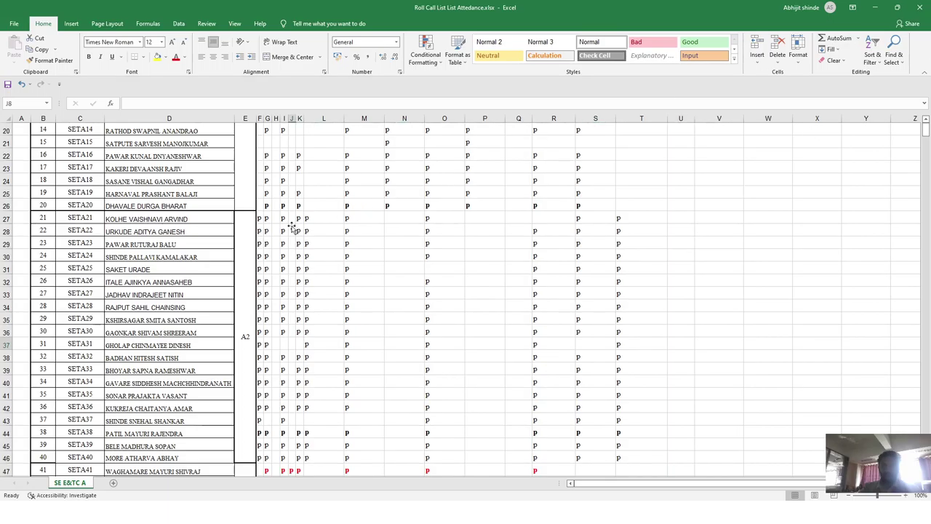
key("super+d")
left_click(465, 512)
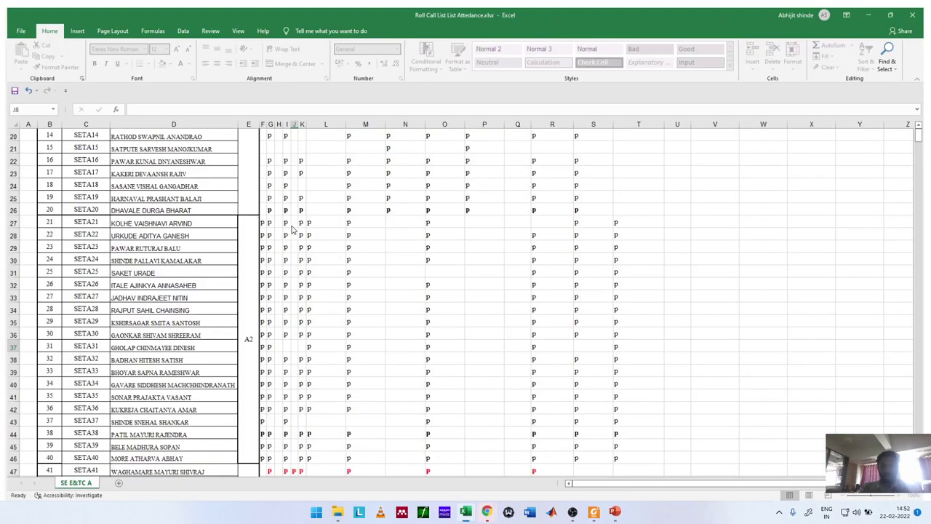
left_click(654, 172)
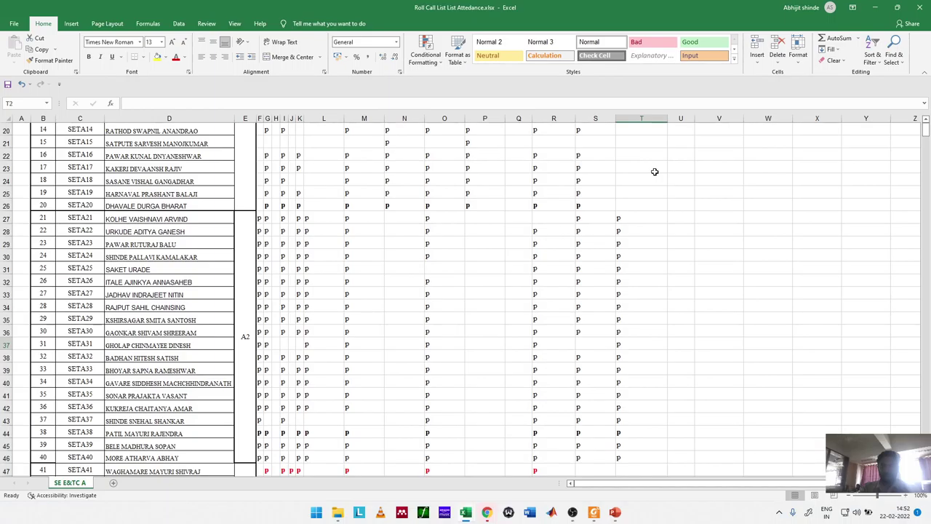
key("Left")
key("Left")
key("Left")
key("Left")
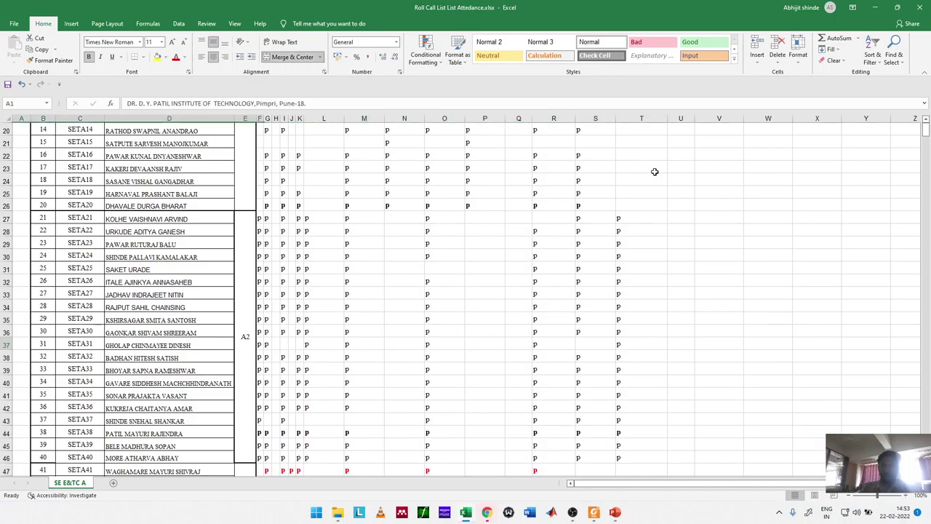
key("Right")
key("Down")
key("Right")
key("Right")
key("Right")
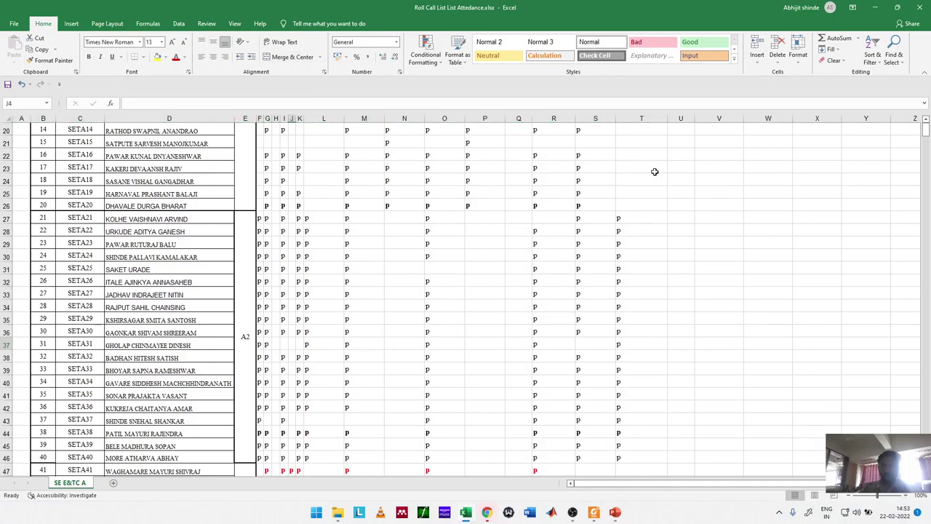
Return to the Google Meet call and stop presenting the slide show
left_click(916, 8)
left_click(425, 278)
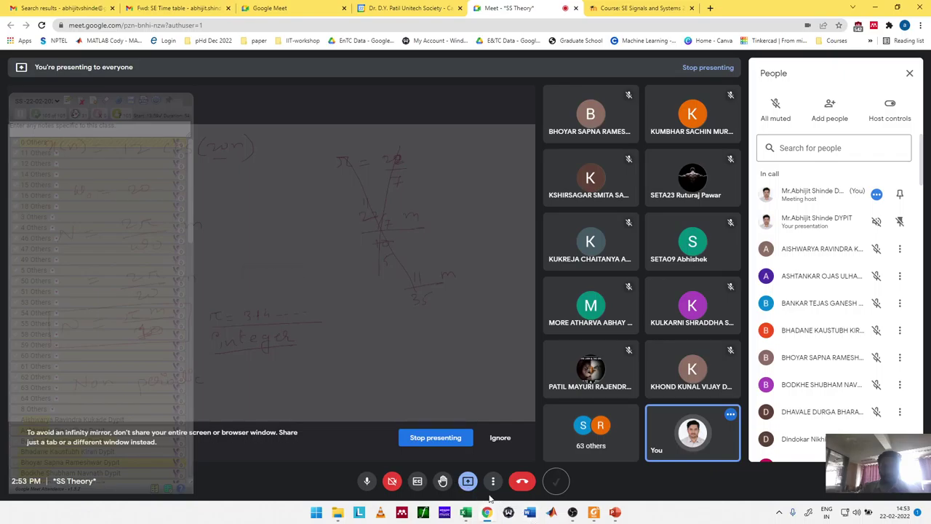
left_click(467, 480)
left_click(495, 450)
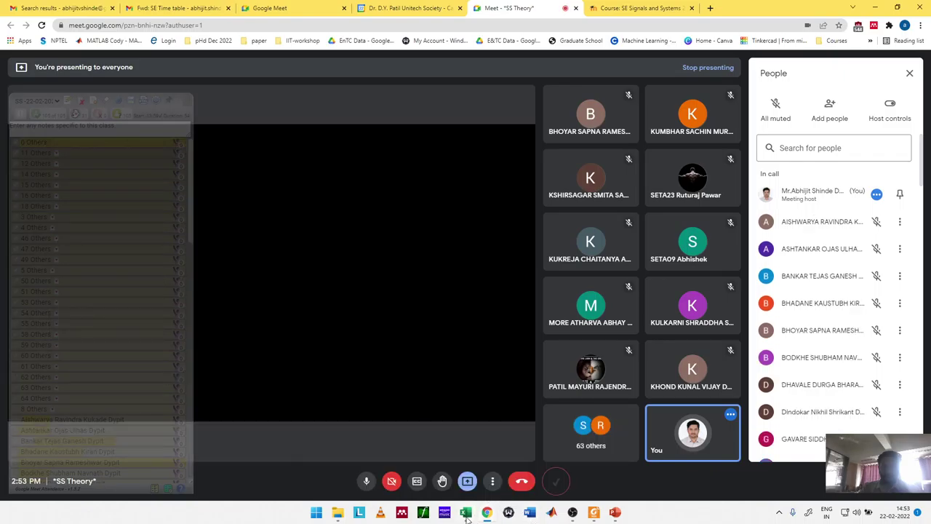
In the roll call list workbook, enter the date 22-02-2022 in cell U6 and fit column U to its content
mouse_move(467, 513)
left_click(567, 455)
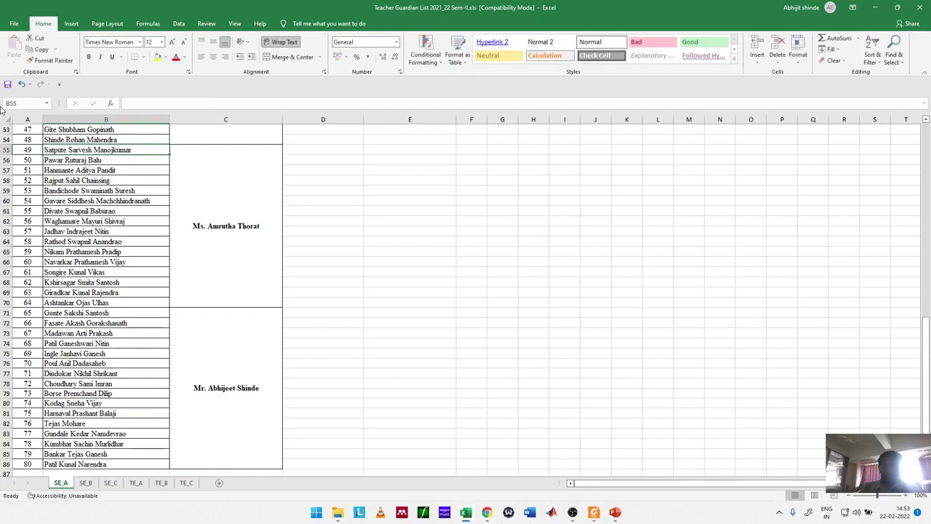
left_click(13, 23)
left_click(299, 280)
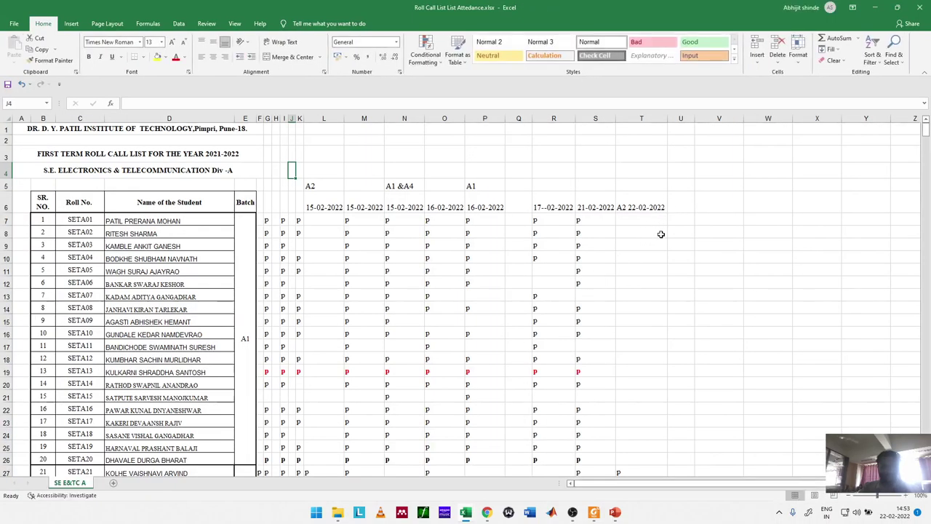
left_click(690, 207)
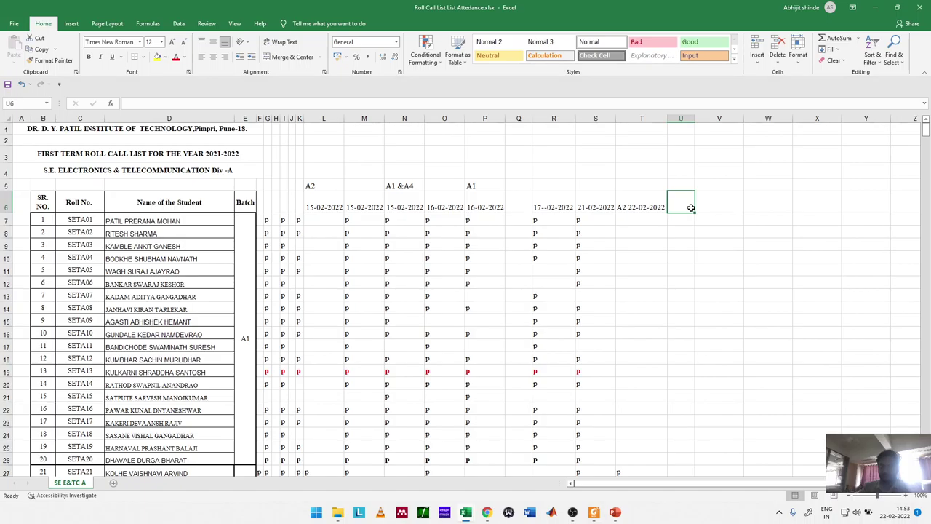
key("BackSpace")
type("22-02-2022")
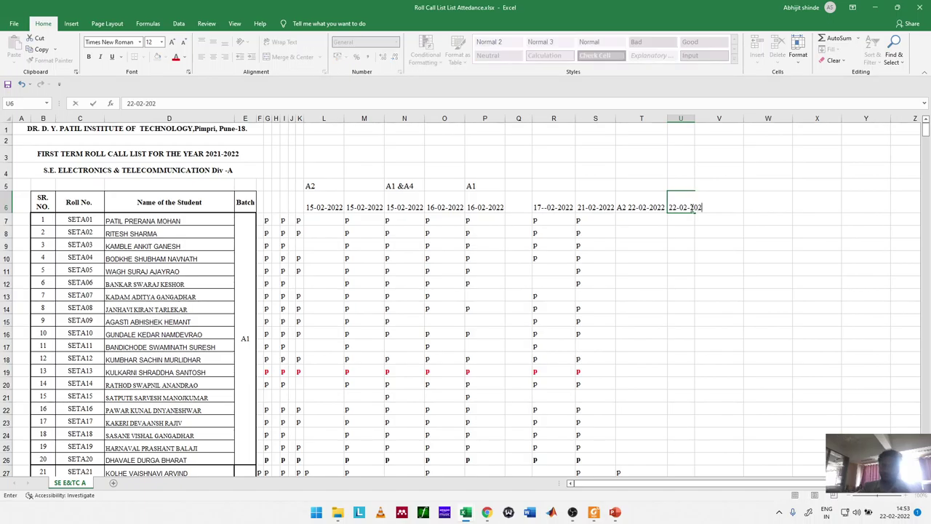
key("Return")
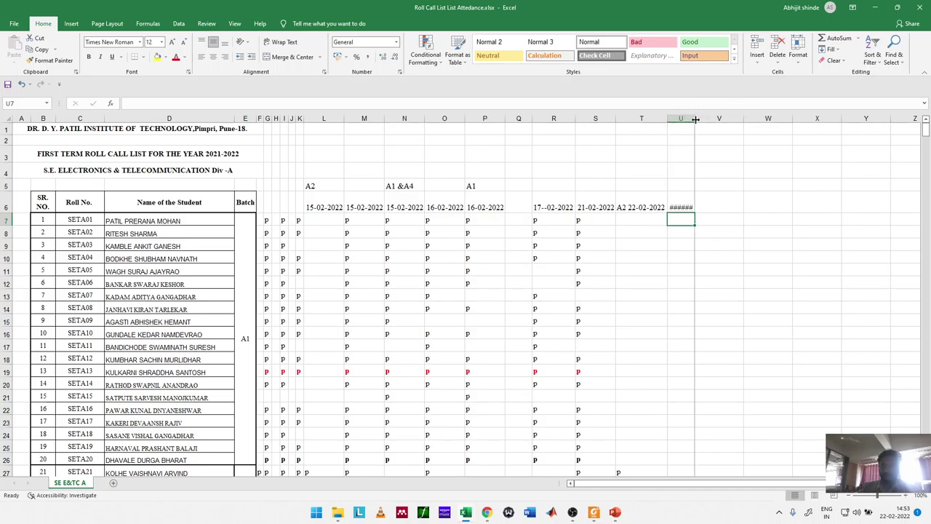
double_click(694, 118)
Switch back to the Google Meet call
key("alt+Tab")
mouse_move(466, 512)
left_click(621, 458)
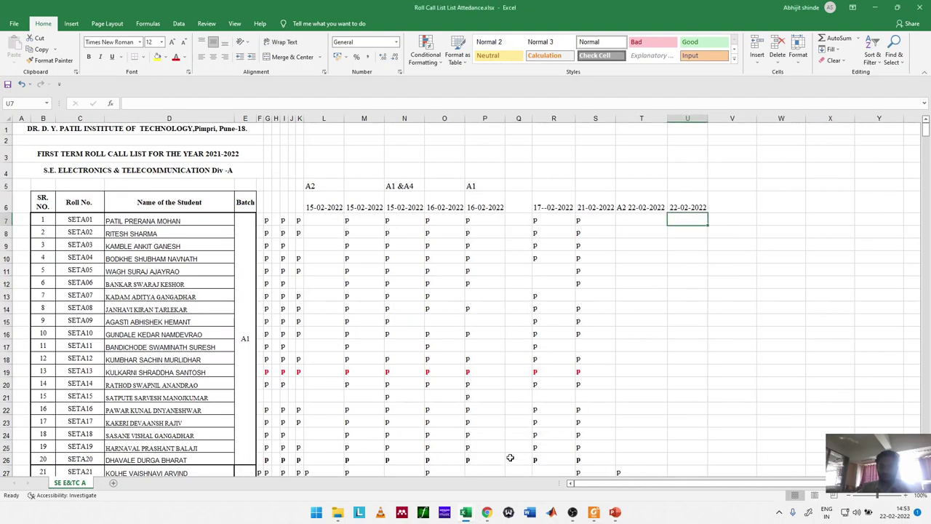
key("super+Tab")
key("Escape")
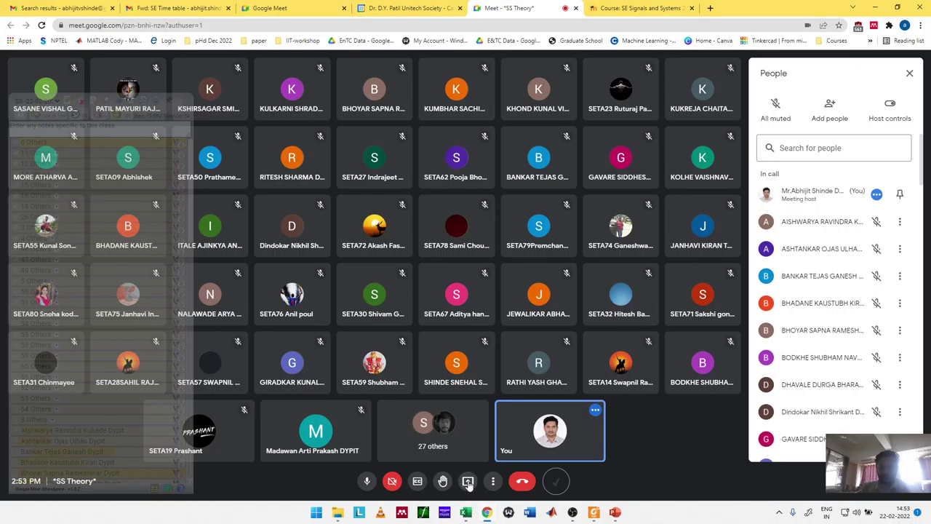
left_click(467, 481)
left_click(509, 449)
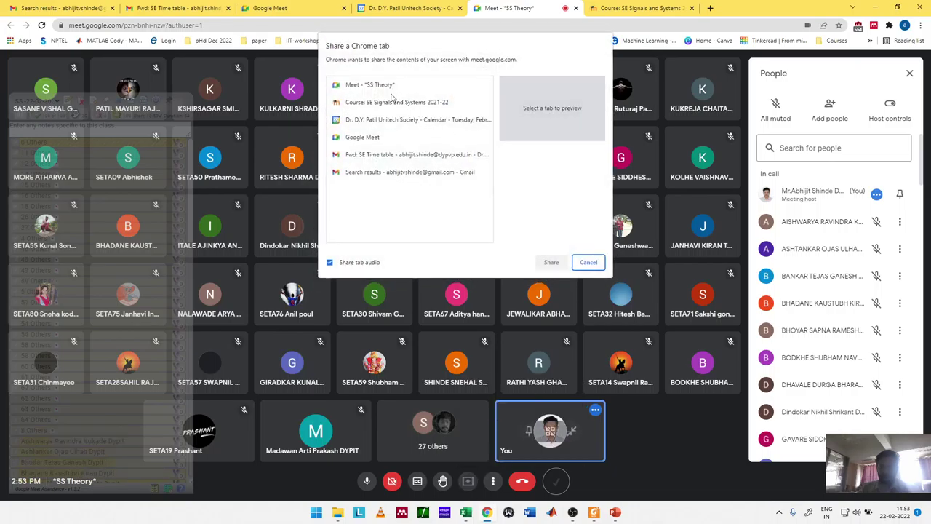
left_click(591, 262)
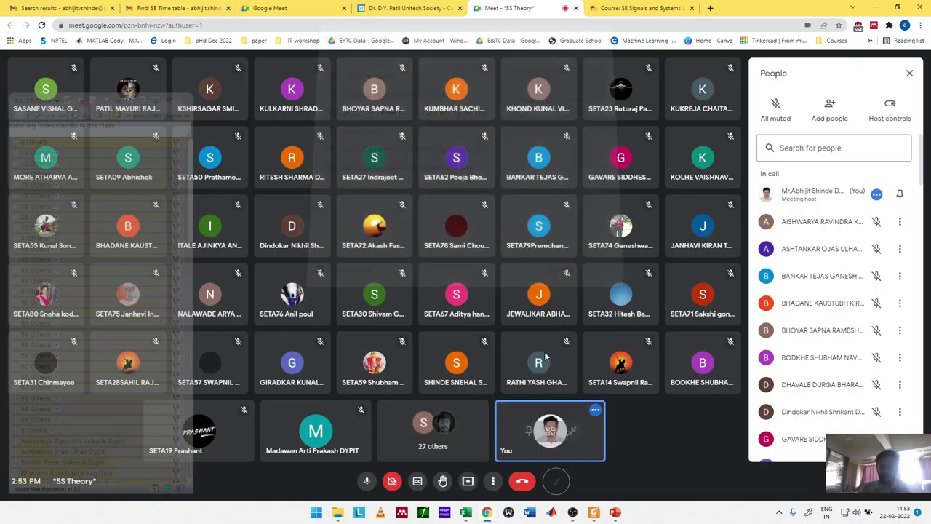
Present the roll call list workbook's window to the meeting
left_click(468, 481)
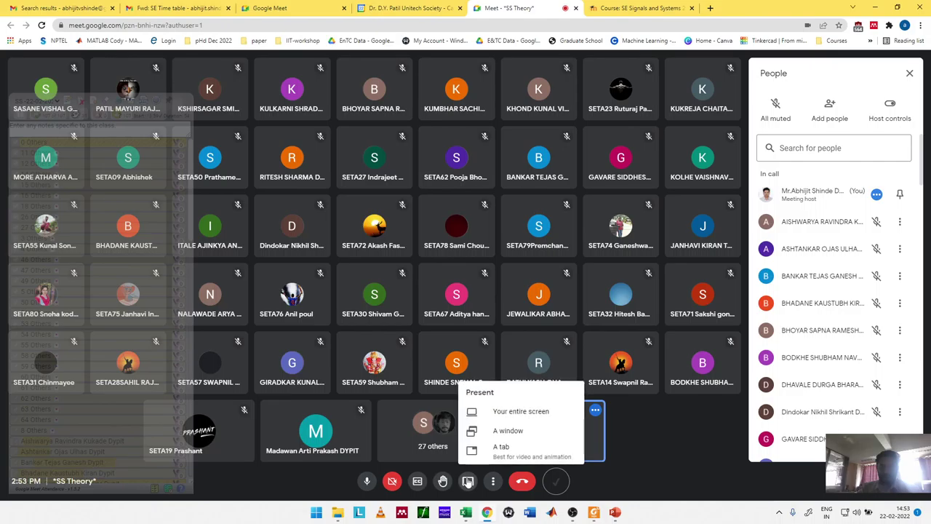
left_click(512, 430)
left_click(456, 102)
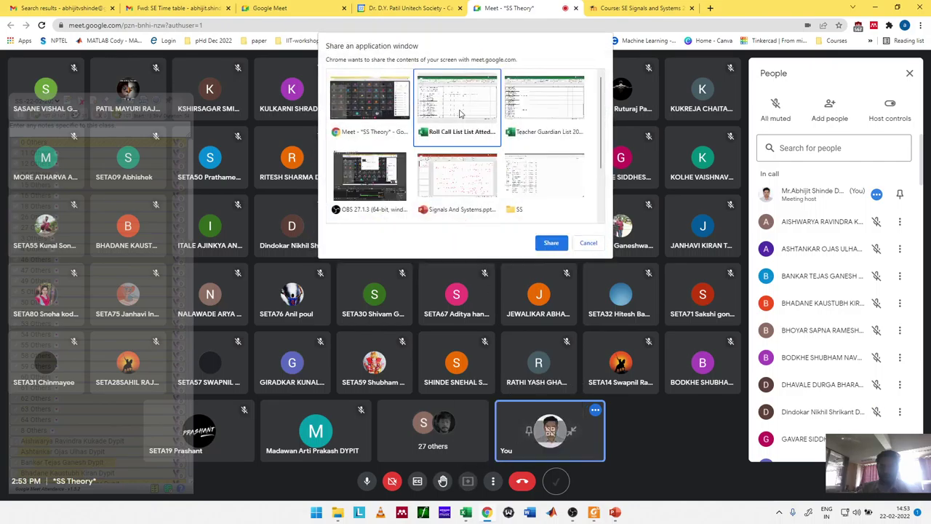
left_click(551, 243)
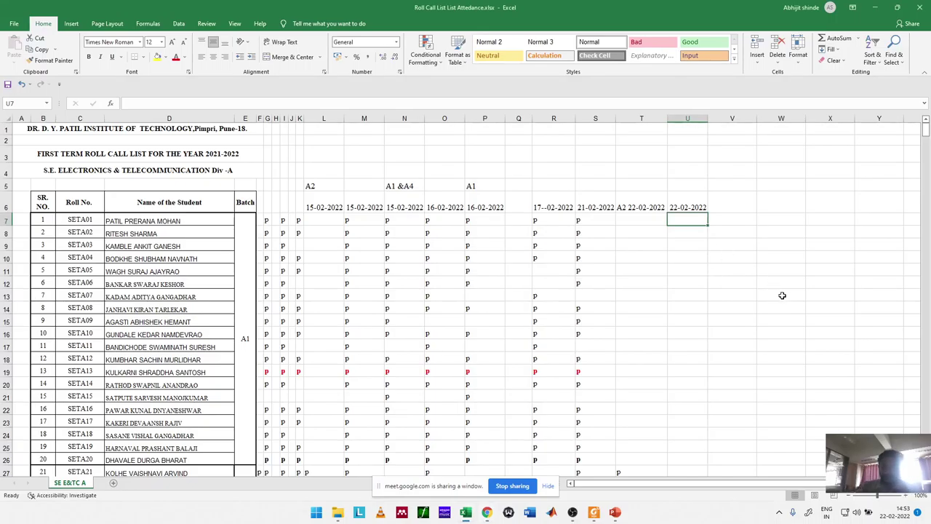
Mark the first four students present under 22-02-2022 by entering p in cells U7 to U10
type("p")
key("Return")
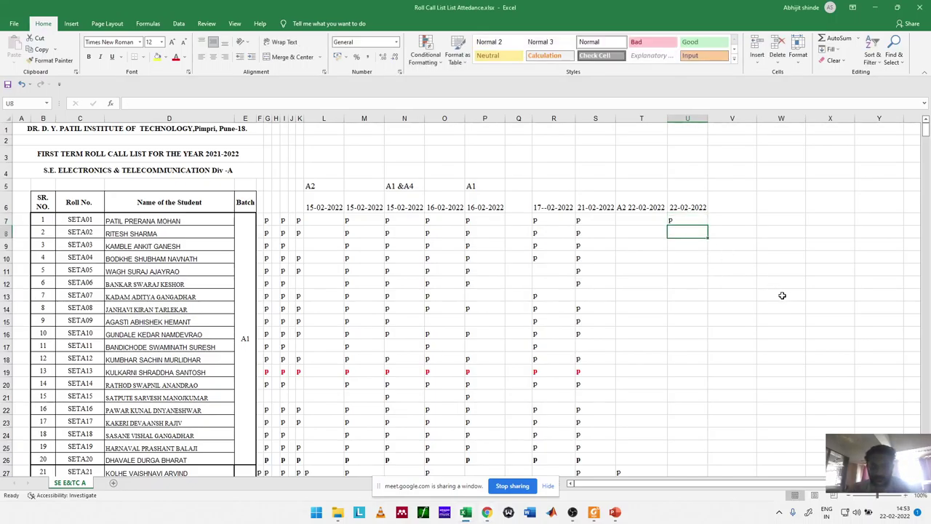
type("p")
key("Return")
type("p")
key("Return")
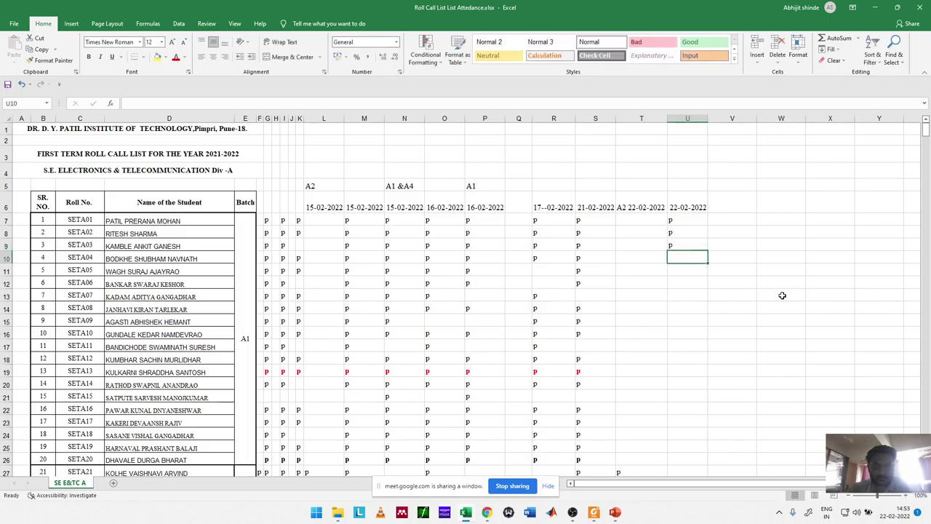
type("p")
key("Return")
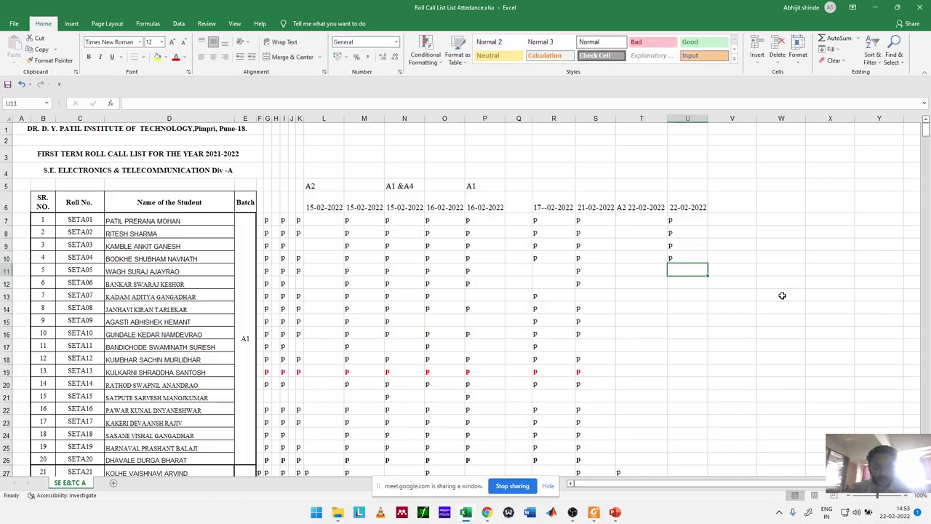
Hide the earlier attendance columns F to T and select cell U11 for the fifth student
left_click_drag(259, 117, 650, 141)
right_click(589, 152)
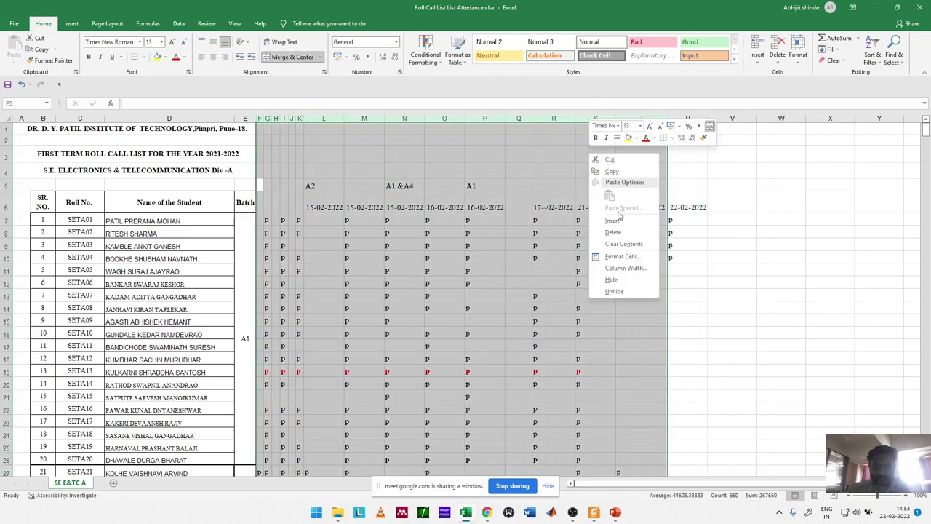
left_click(612, 279)
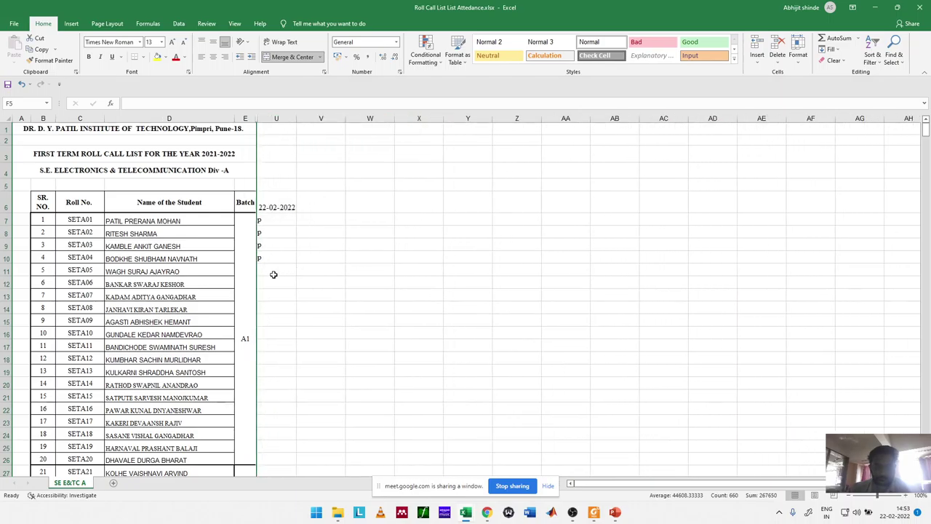
left_click(271, 275)
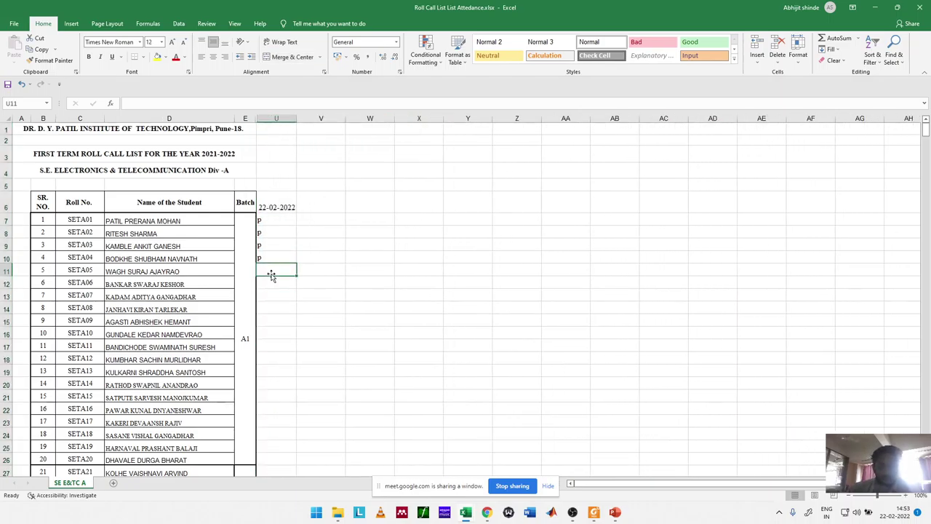
Mark the fifth and sixth students present under 22-02-2022 by entering p in cells U11 and U12
type("p")
key("Return")
type("p")
key("Return")
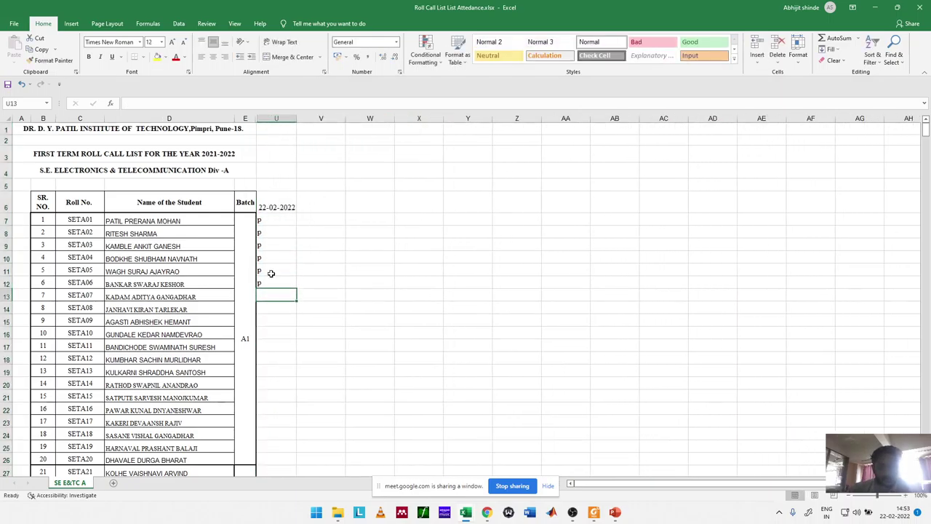
Mark the eighth student present with p in U14, clearing the mark entered for the seventh student in U13
type("p")
key("Return")
type("p")
key("Return")
key("Up")
key("Up")
key("Delete")
key("Down")
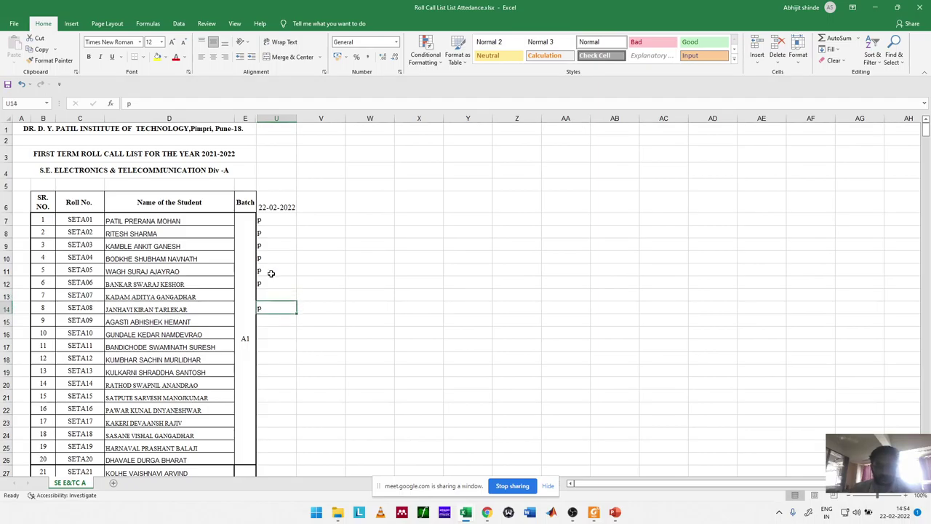
key("Down")
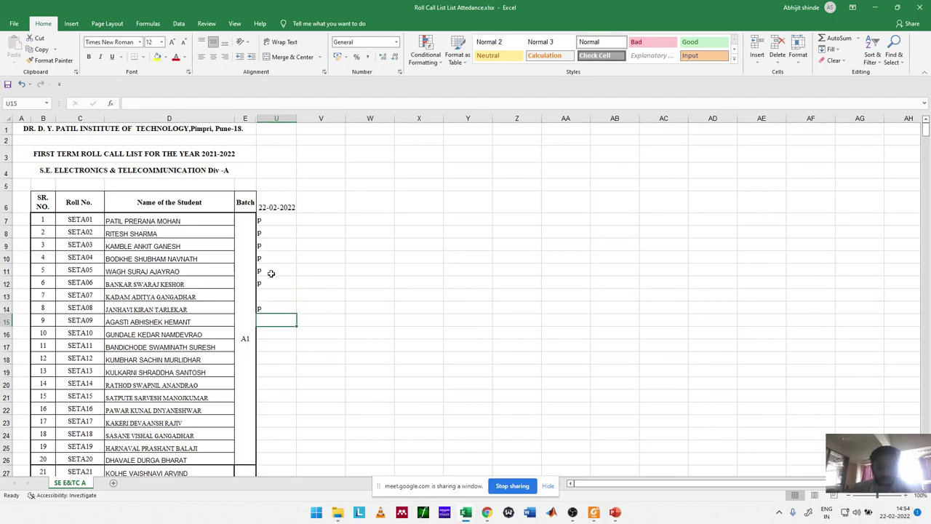
Mark students 9 to 13 present by entering p in cells U15 to U19
type("p")
key("Return")
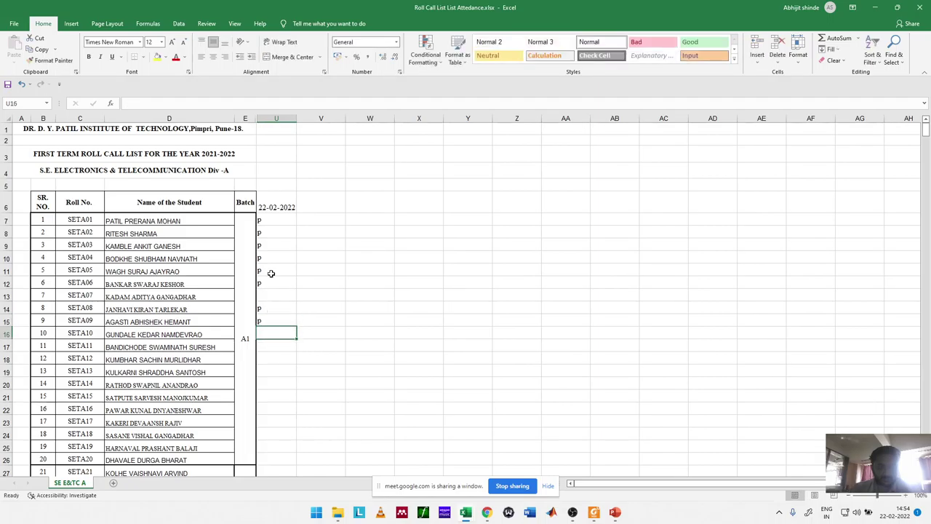
type("p")
key("Return")
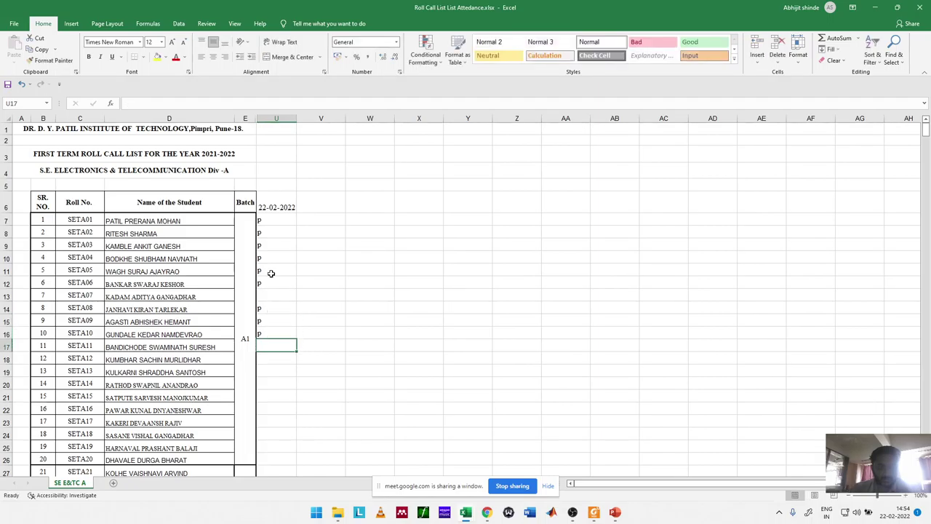
type("p")
key("Return")
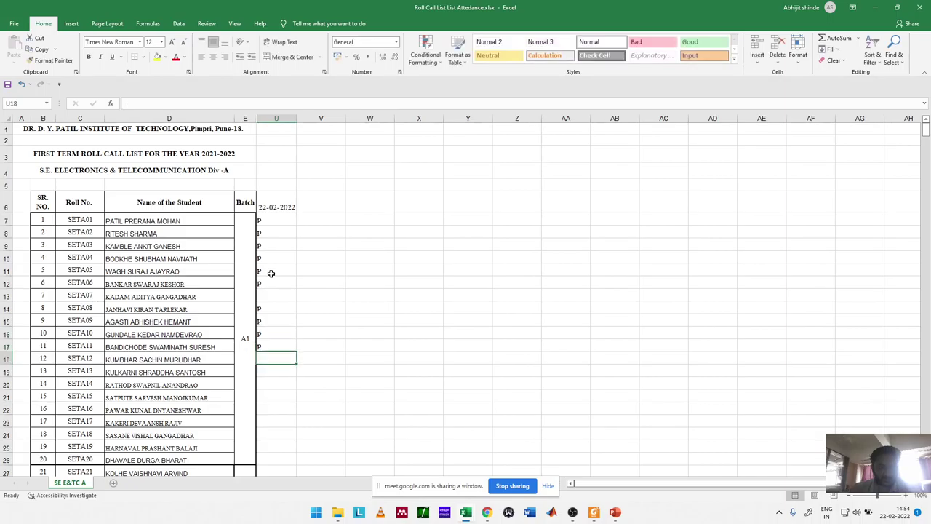
type("p")
key("Return")
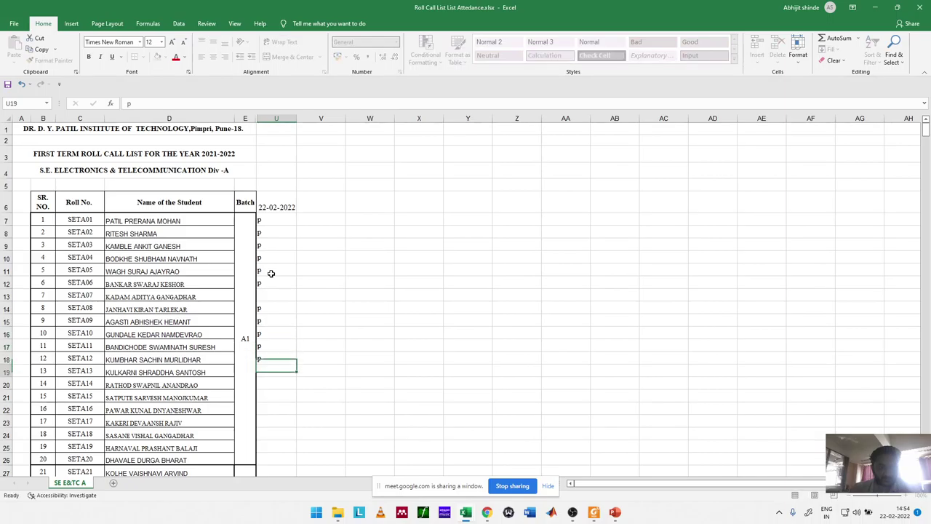
type("p")
key("Return")
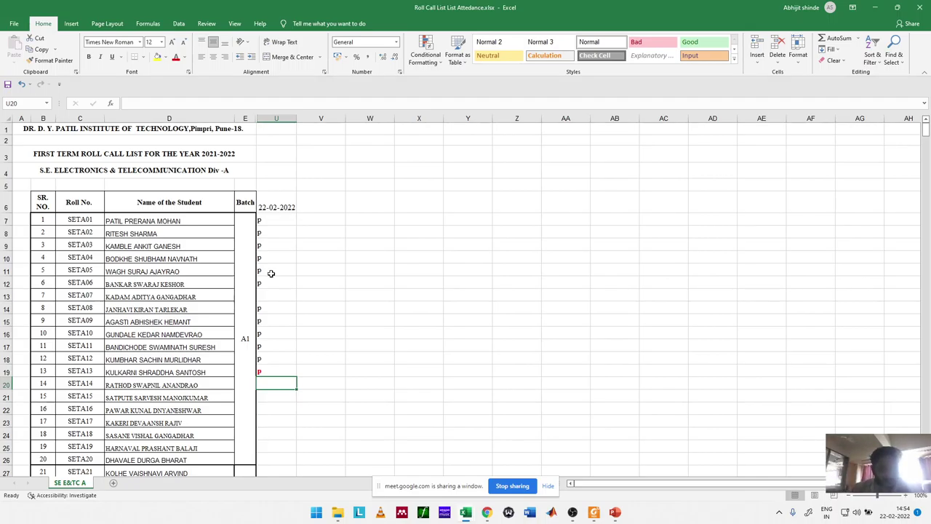
Mark students 14 and 16 present with p in U20 and U22, leaving U21 blank for student 15
type("p")
key("Return")
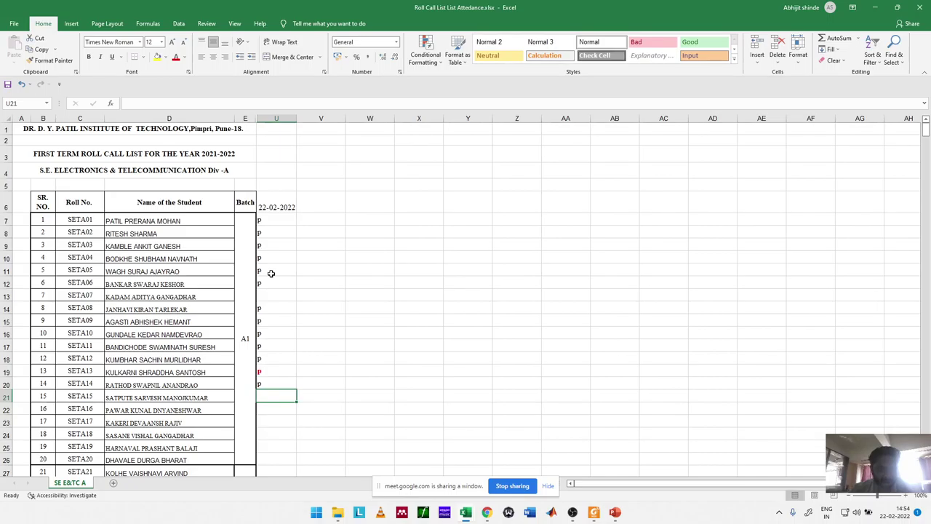
type("p")
key("Return")
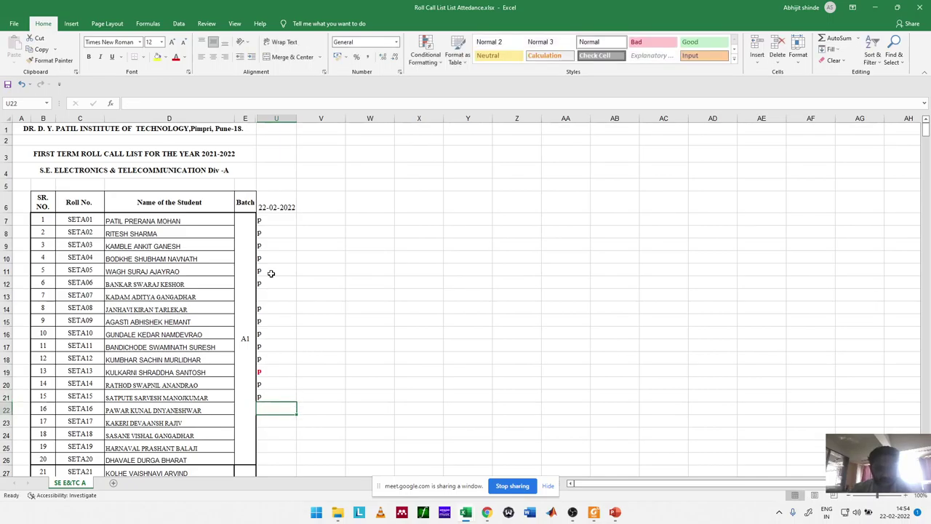
key("Up")
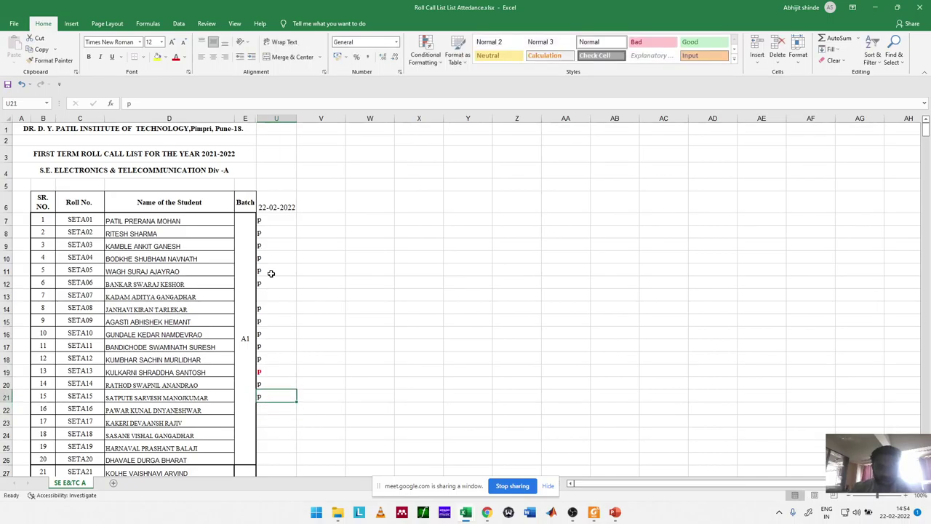
key("Down")
type("p")
key("Return")
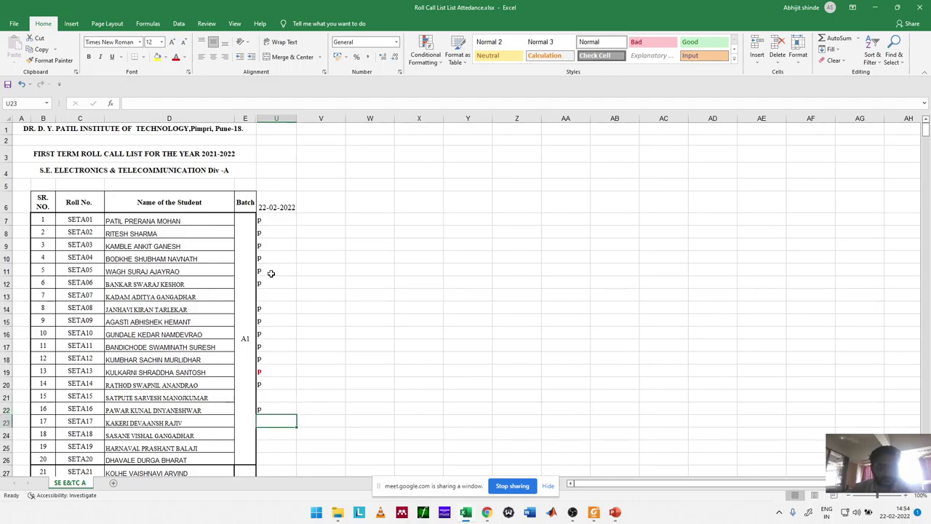
Mark students 17 to 19 present by entering p in cells U23 to U25
type("p")
key("Return")
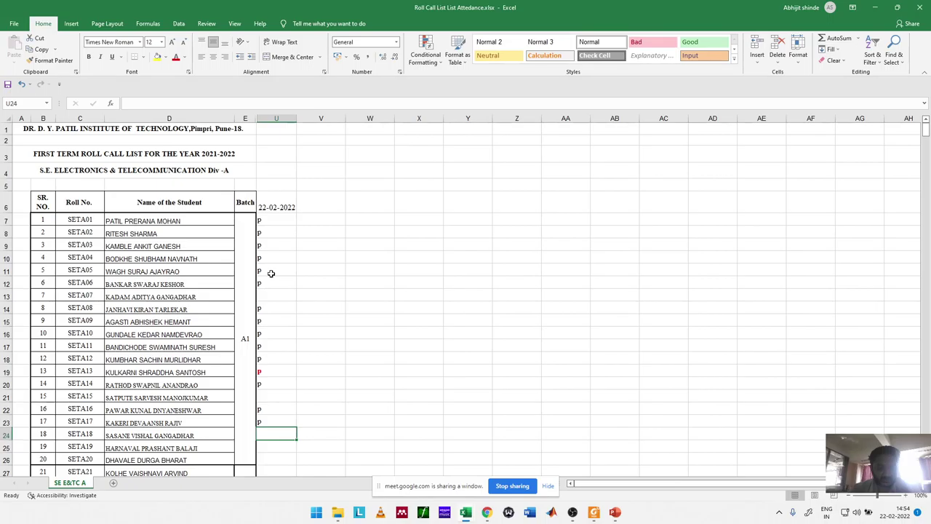
type("p")
key("Return")
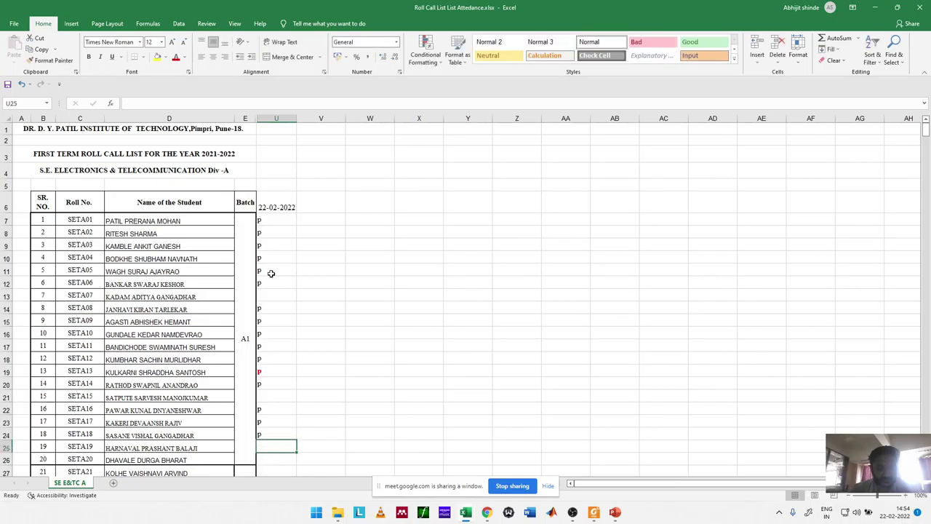
type("p")
key("Up")
key("Delete")
type("p")
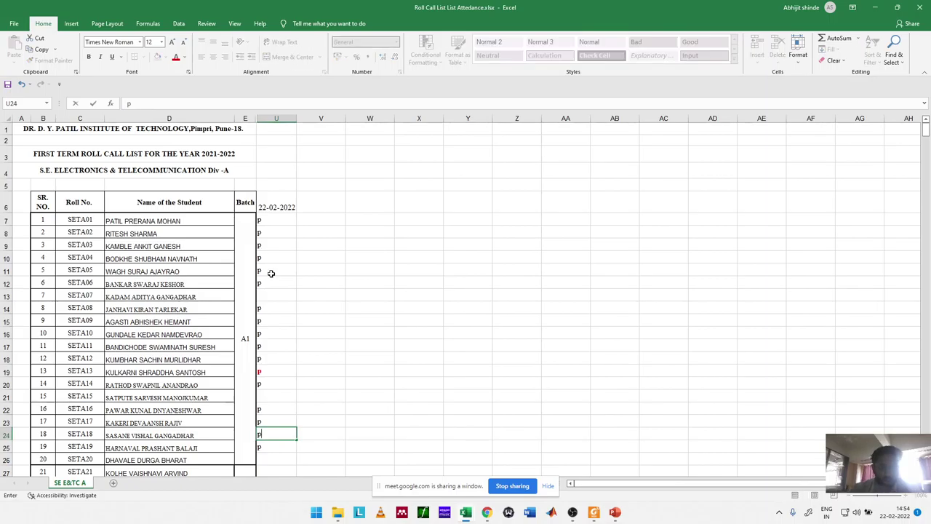
key("Return")
key("Return")
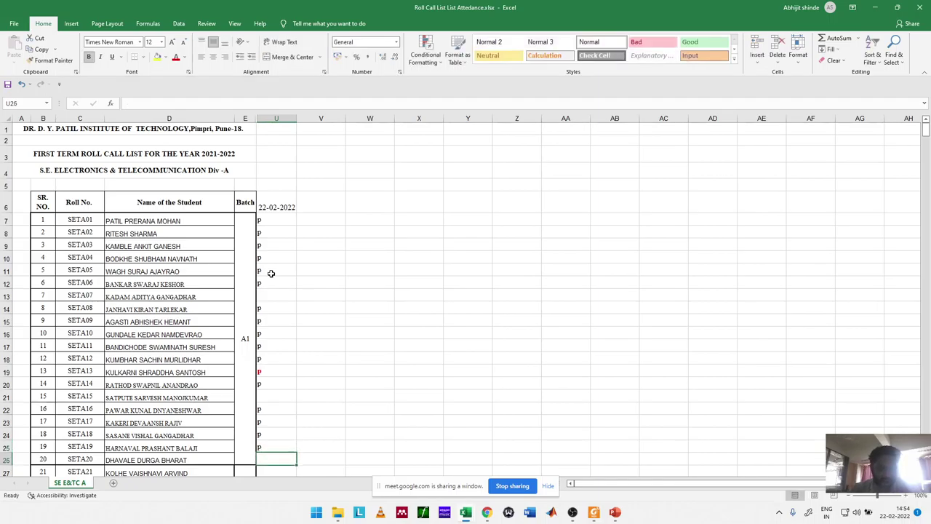
Mark students 20 to 23 present by entering p in cells U26 to U29
type("p")
key("Return")
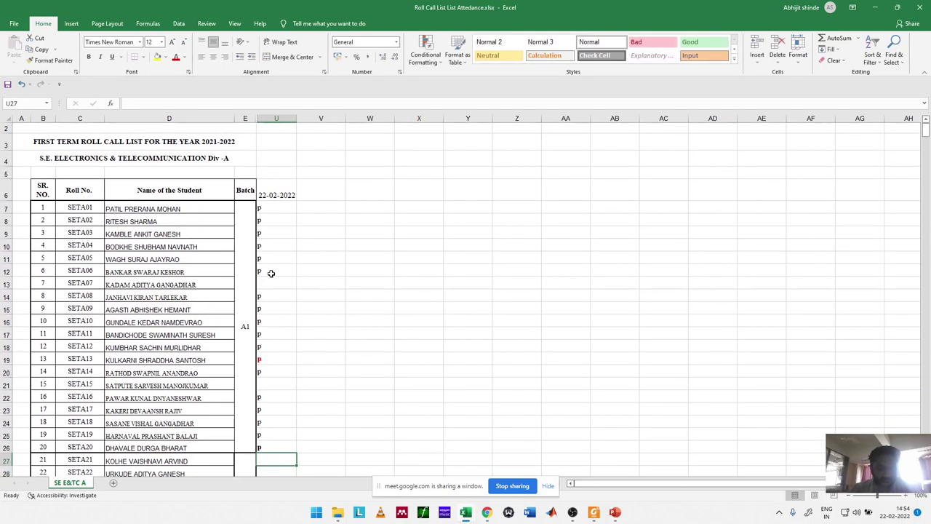
type("p")
key("Return")
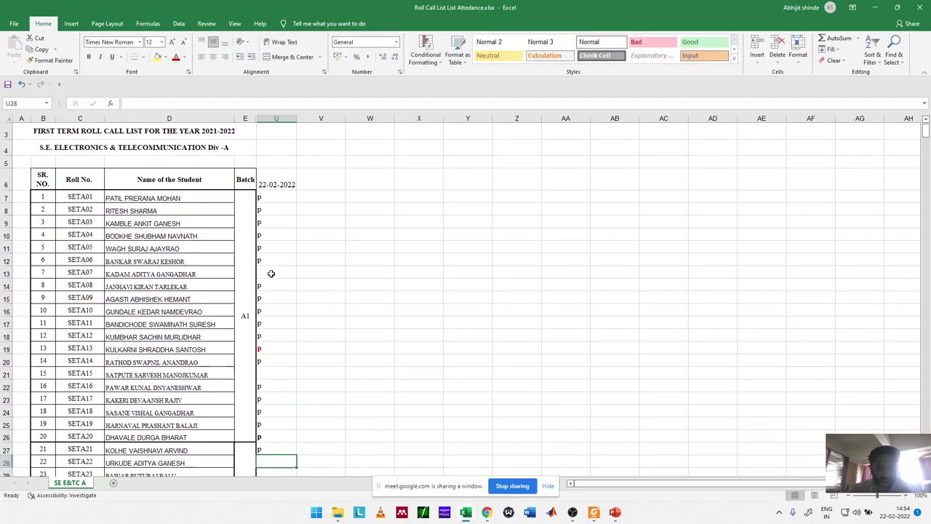
type("p")
key("Return")
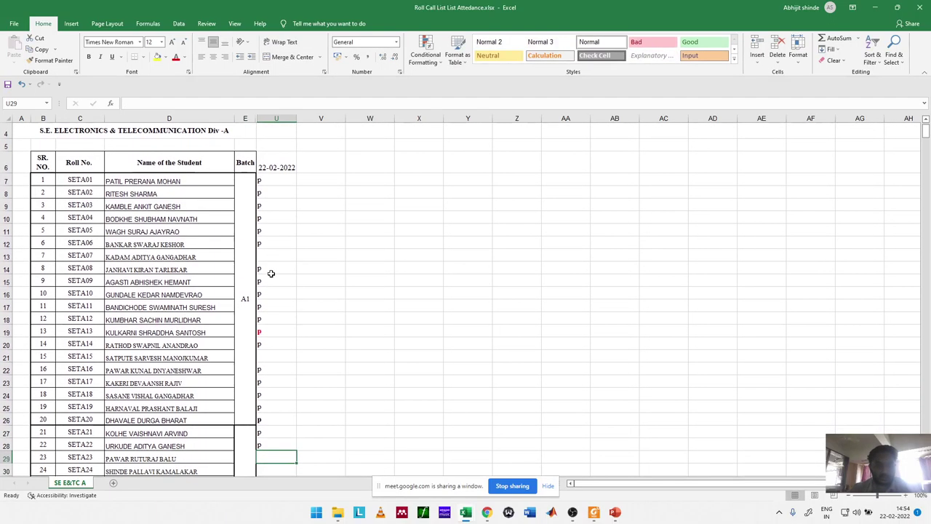
type("p")
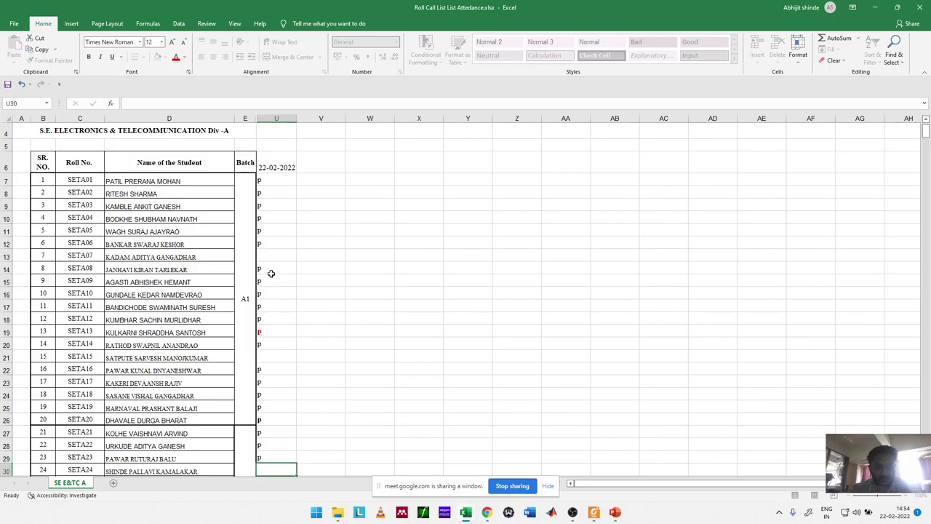
key("Return")
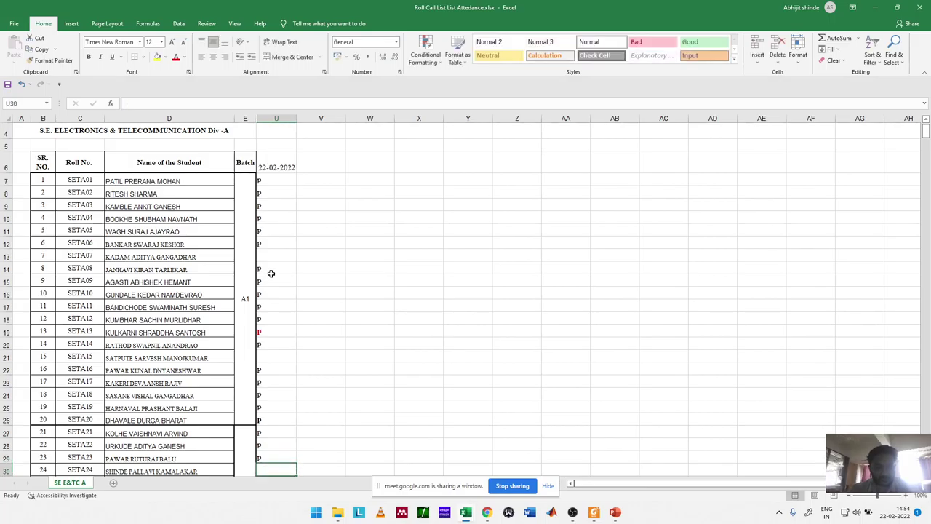
Mark students 24 to 27 present by entering p in cells U30 to U33
type("p")
key("Return")
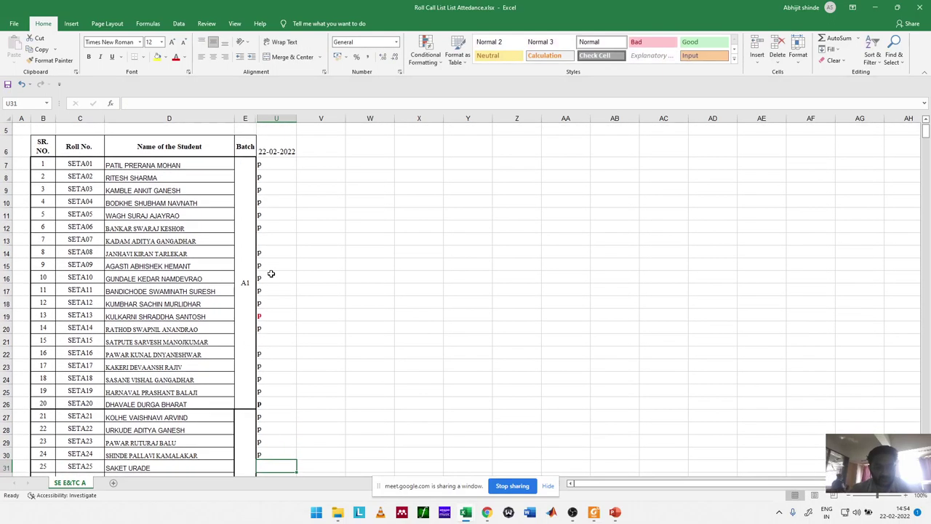
type("p")
key("Return")
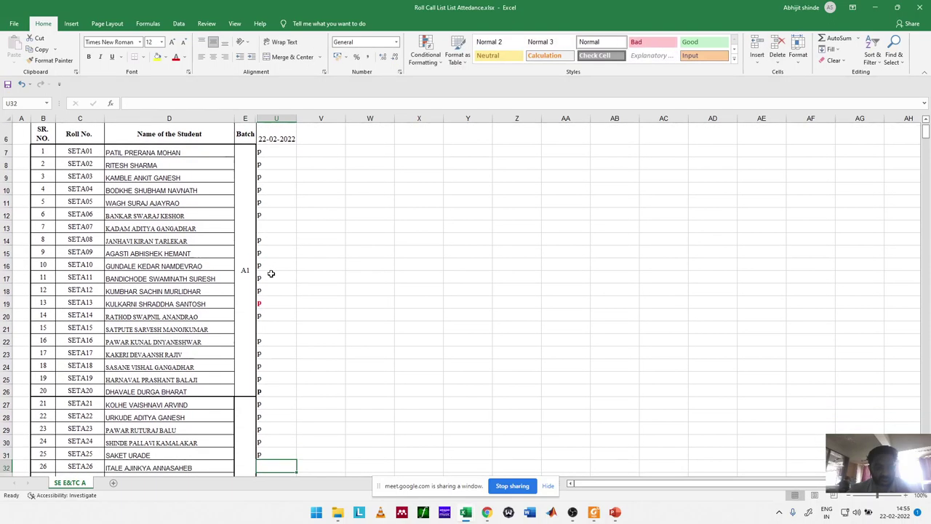
type("p")
key("Return")
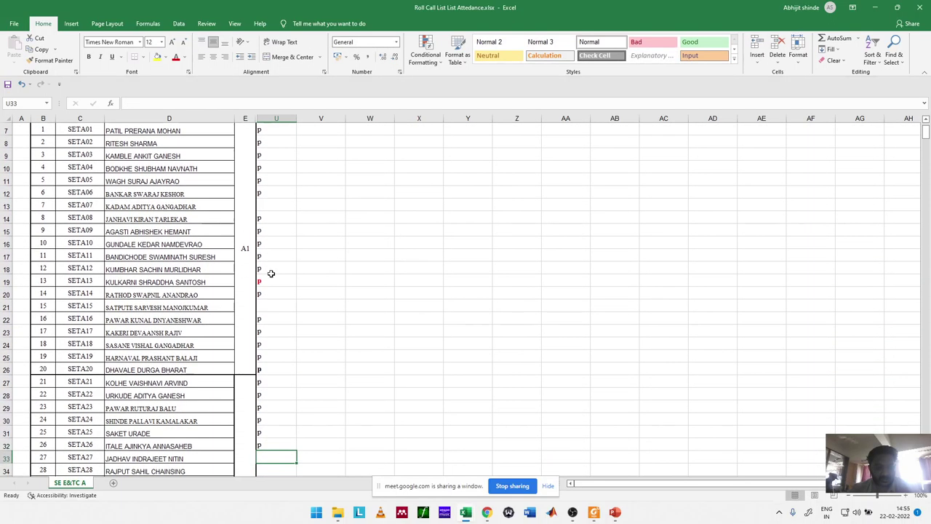
type("p")
key("Return")
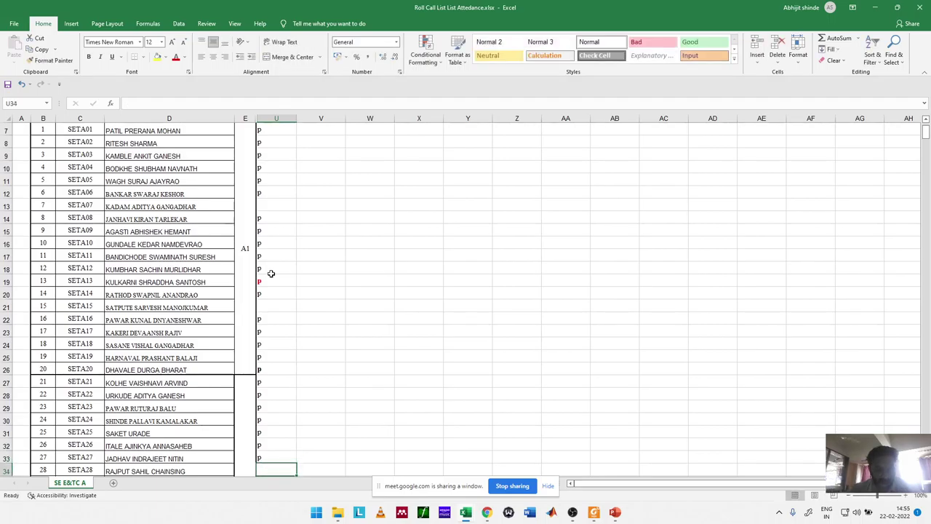
Leave U34 blank for student 28, undoing its mark, and enter p in U35 and U36 for students 29 and 30
type("p")
key("Return")
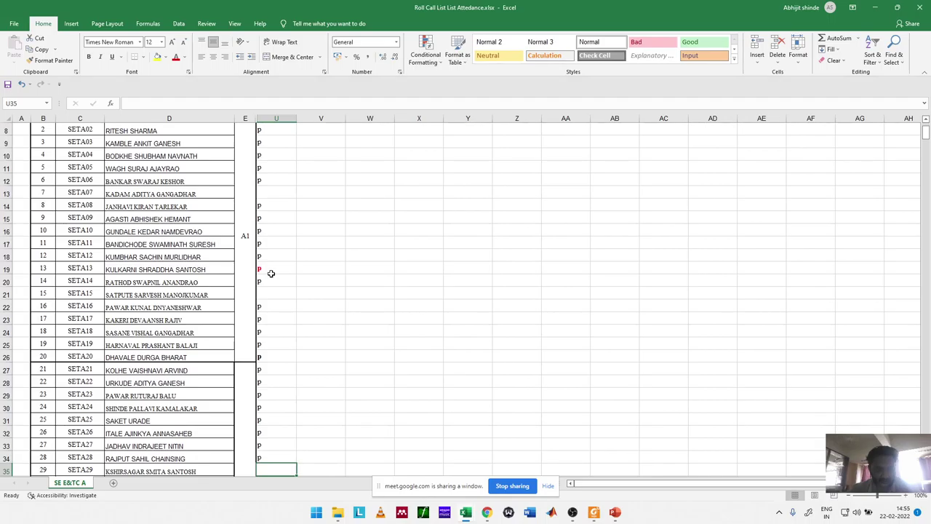
key("ctrl+z")
key("Down")
type("p")
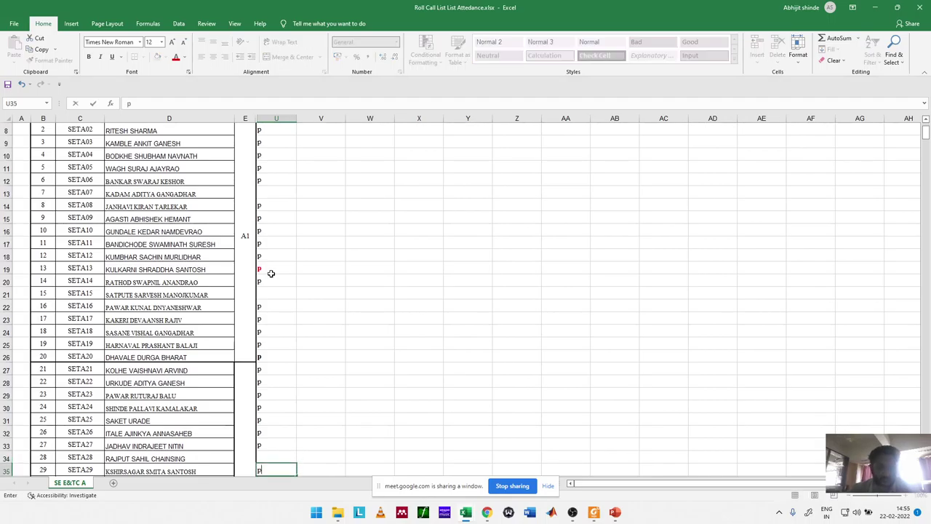
key("Return")
type("p")
key("Return")
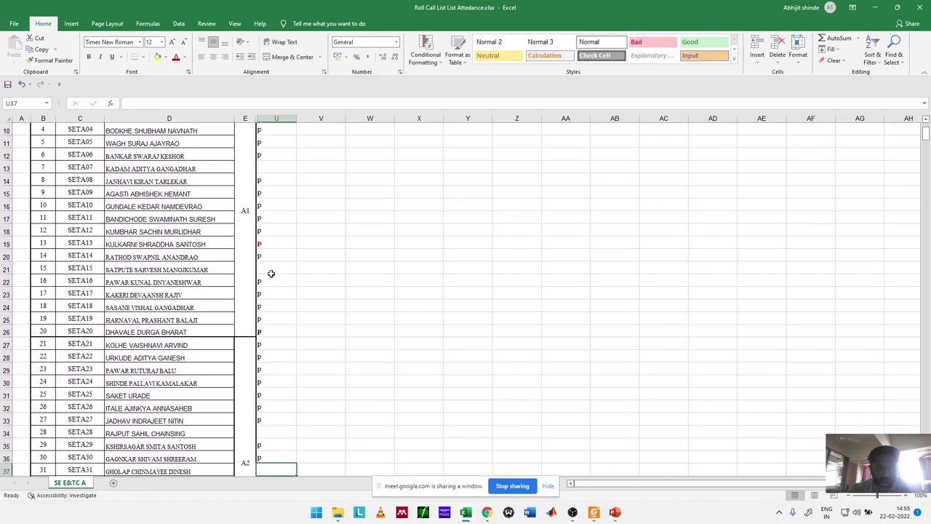
Clear the mark entered in U37 for student 31 and mark student 32 present with p in U38
type("p")
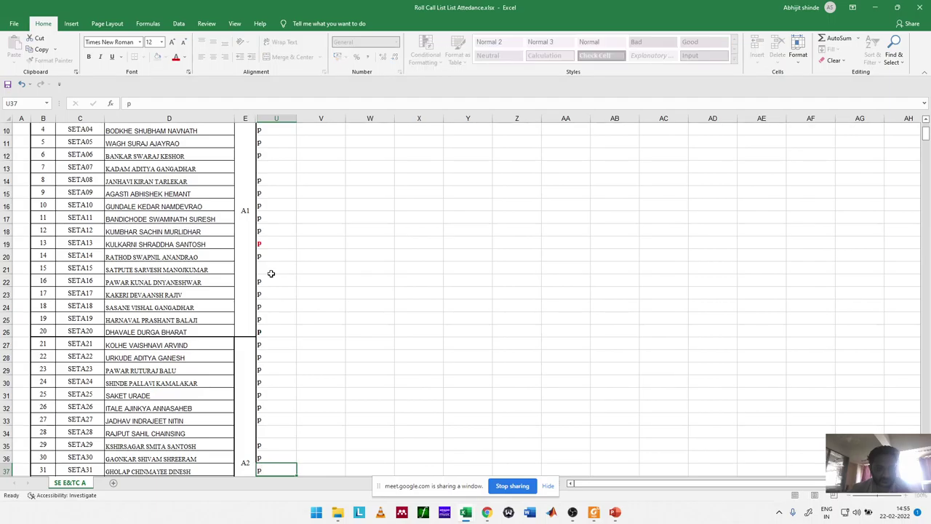
key("Return")
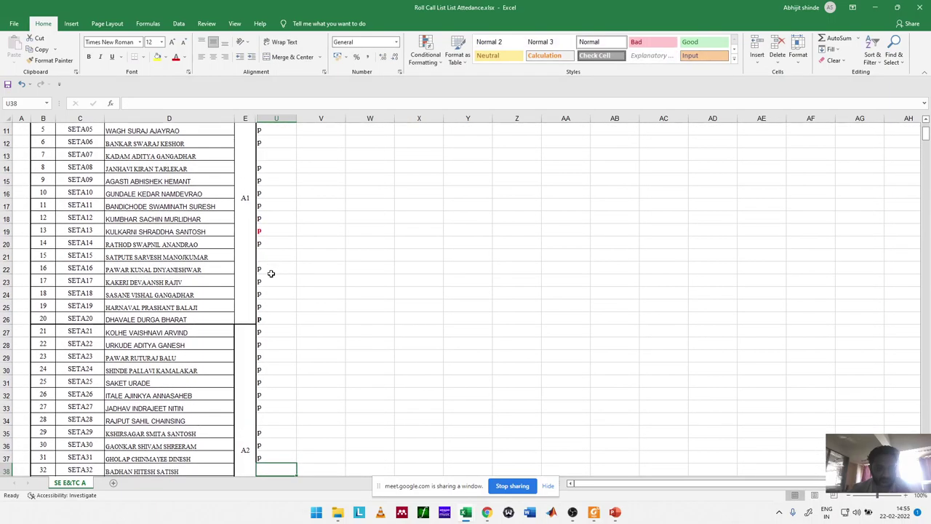
key("Up")
key("Delete")
key("Down")
type("p")
key("Return")
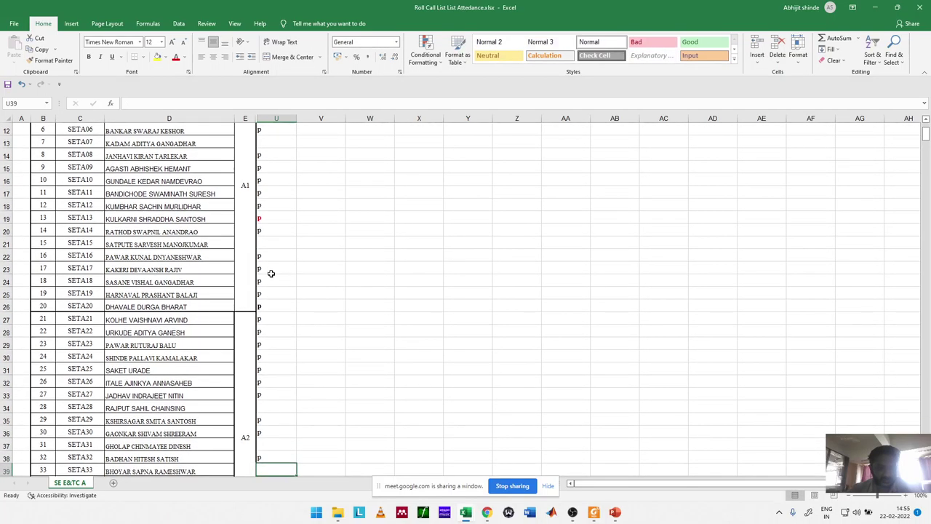
Mark students 33 to 37 present by entering p in cells U39 to U43
type("p")
key("Return")
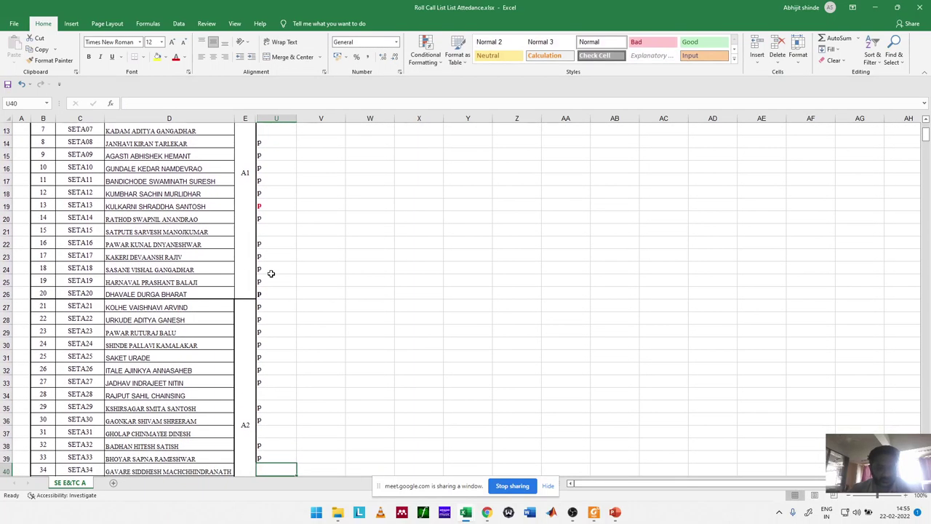
type("p")
key("Return")
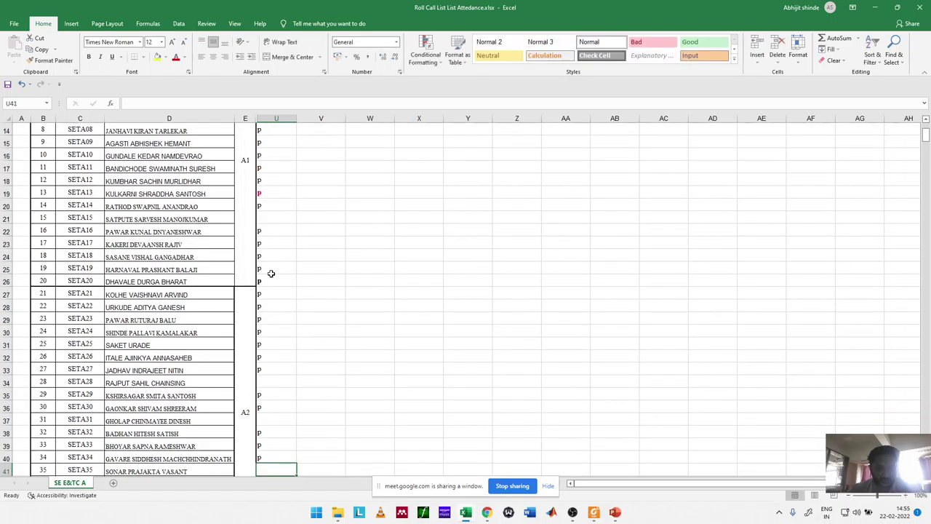
type("p")
key("Return")
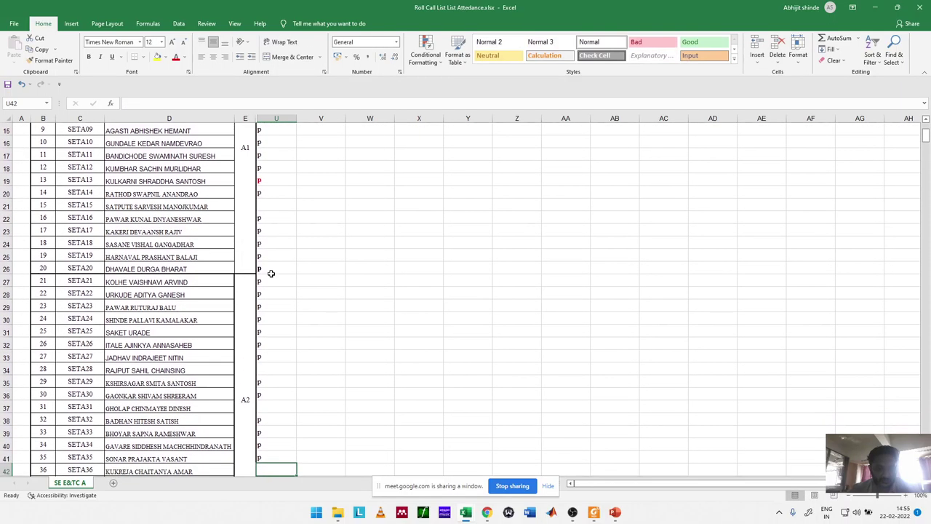
type("p")
key("Return")
type("p")
key("Return")
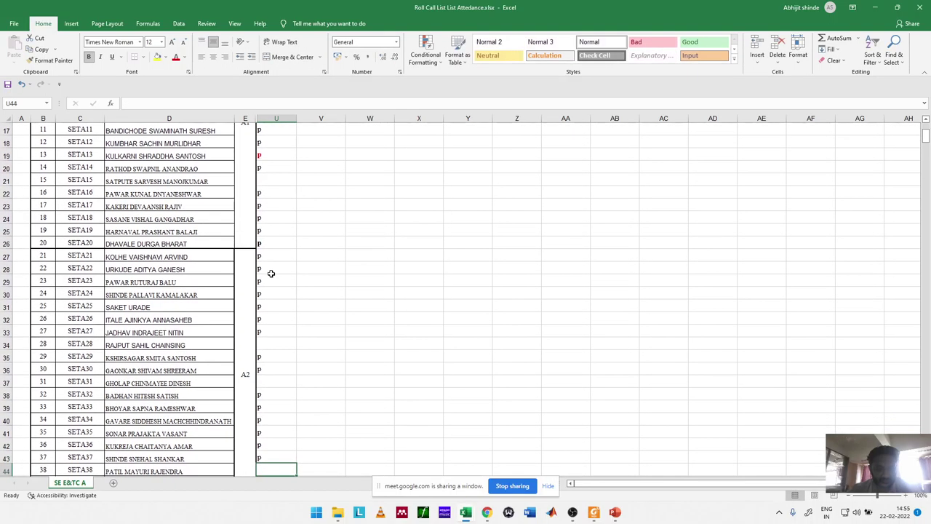
Clear the mark in U43 for student 37 and mark students 38 to 40 present with p in U44 to U46
key("Up")
key("Delete")
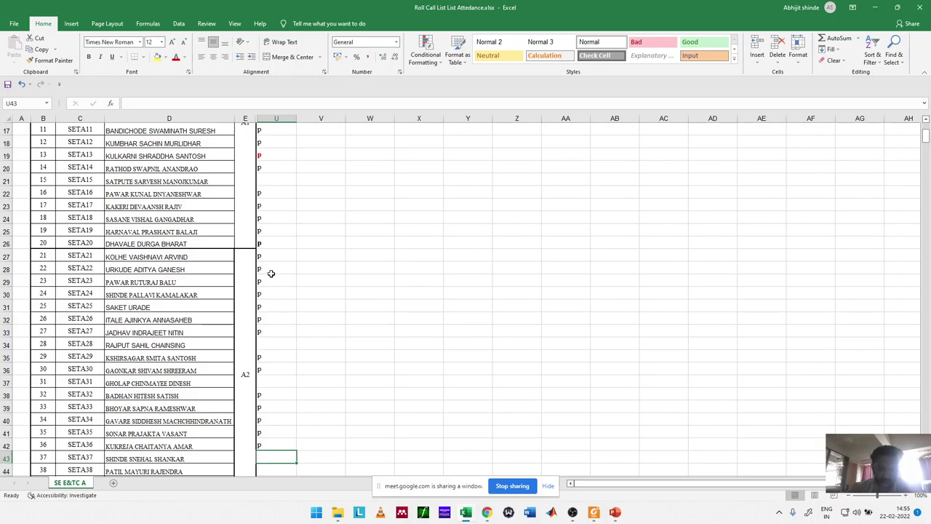
key("Down")
type("p")
key("Return")
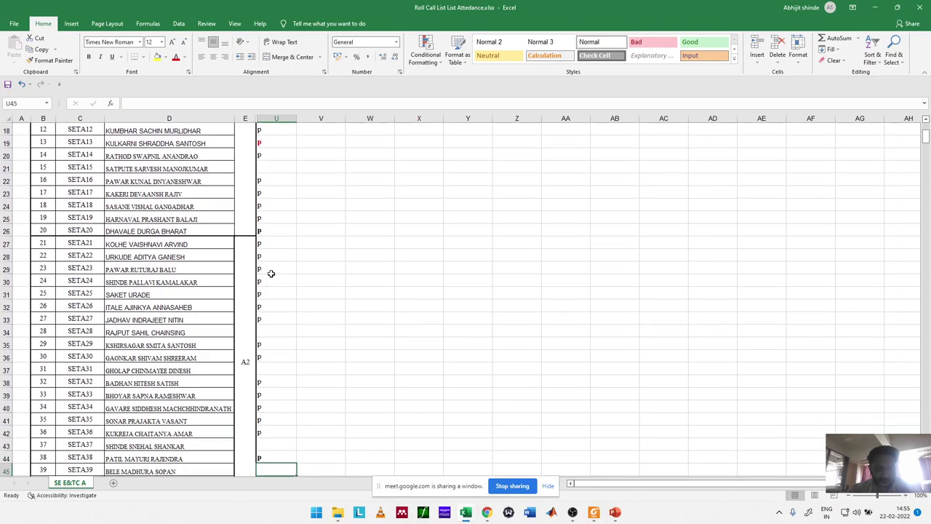
type("p")
key("Return")
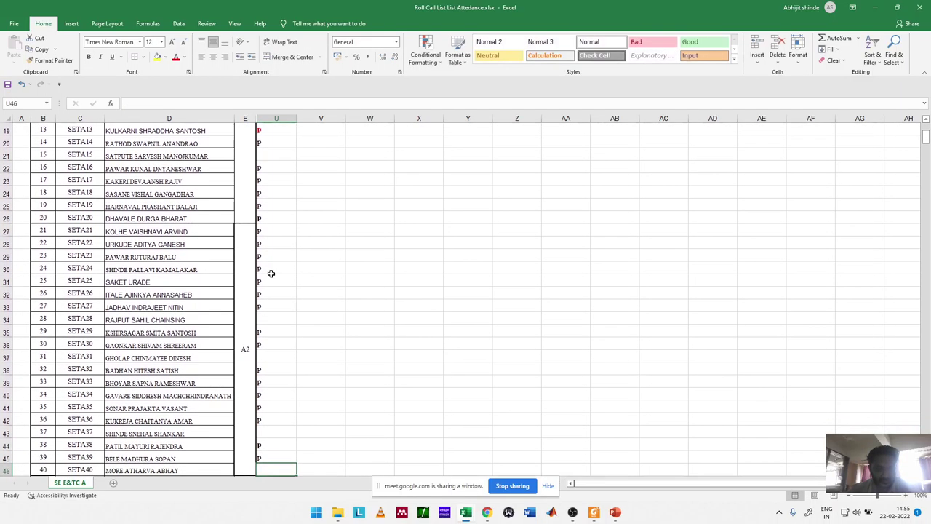
type("p")
key("Return")
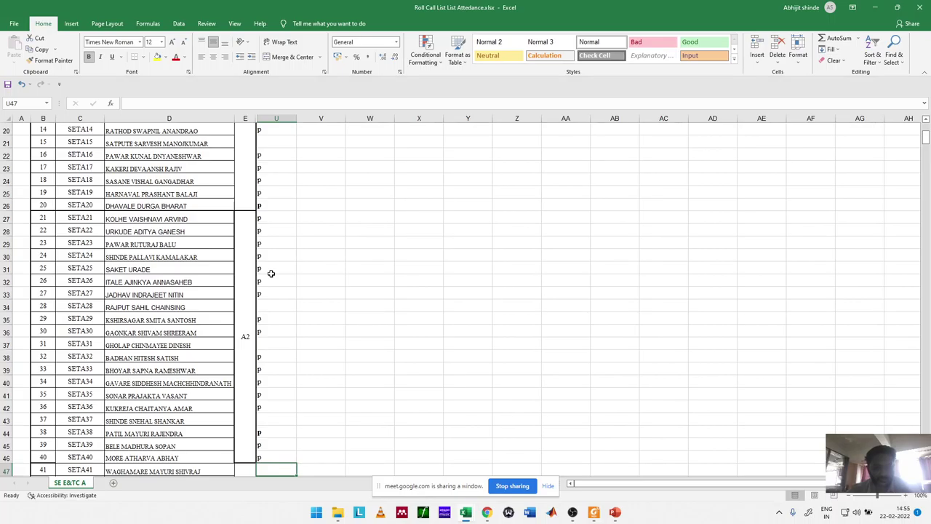
Check the Google Meet class call and review the latest marks for students 39 and 40 back in the workbook
key("alt+Tab")
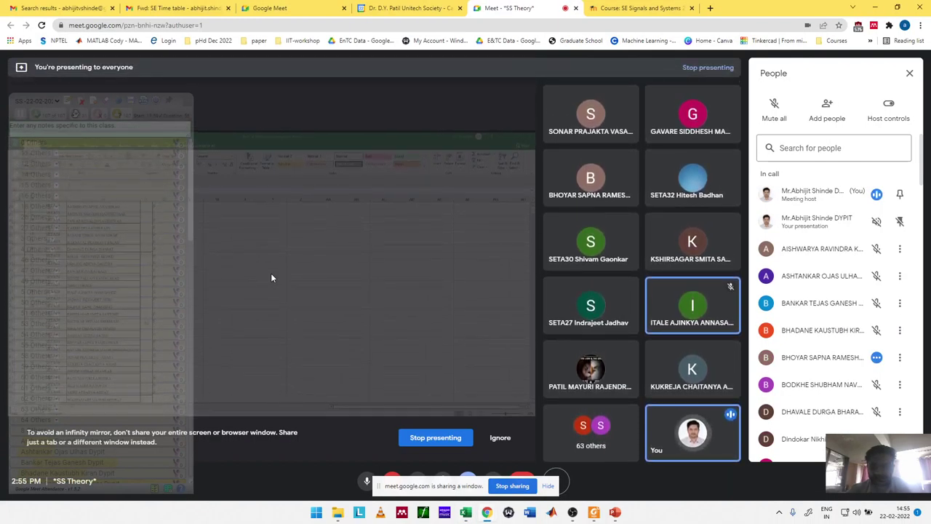
key("alt+Tab")
key("Up")
key("Up")
key("Up")
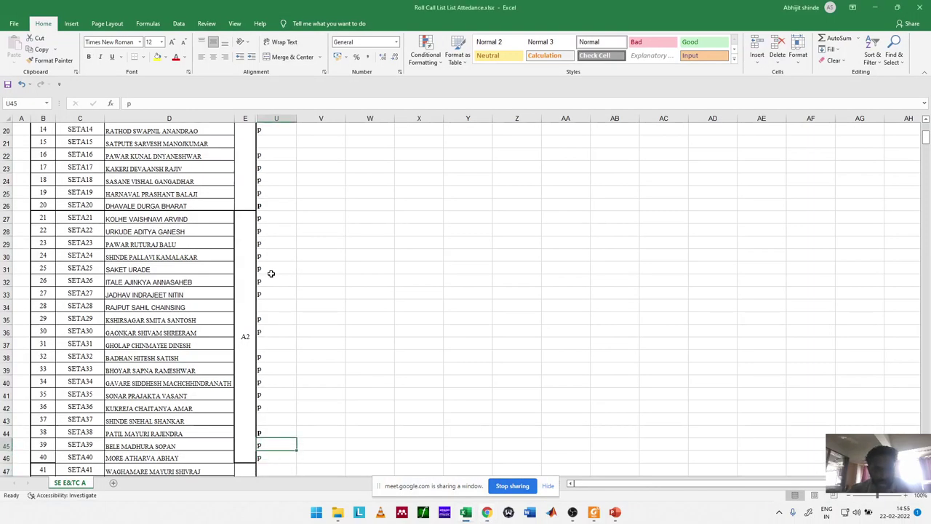
key("Down")
key("Down")
key("Down")
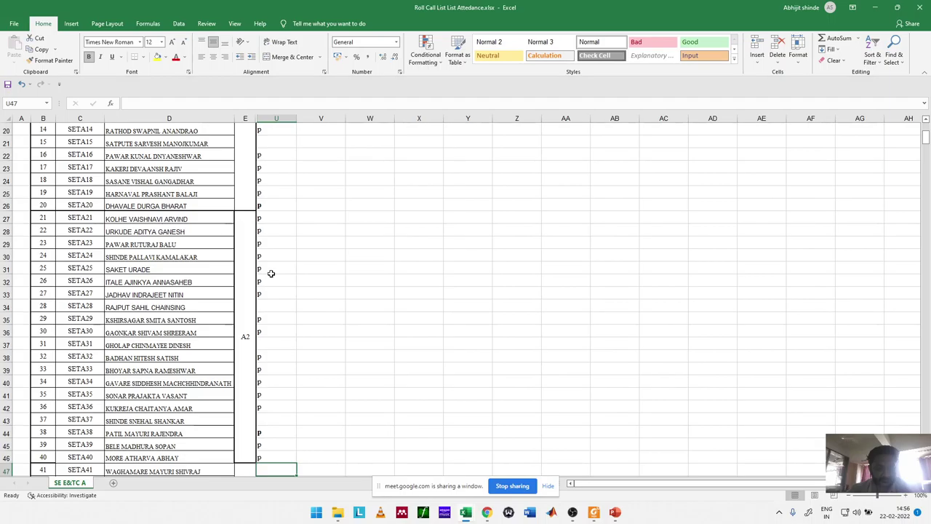
Mark student 41 present with p in U47 and leave U48 blank for student 42, clearing its mark
type("p")
key("Down")
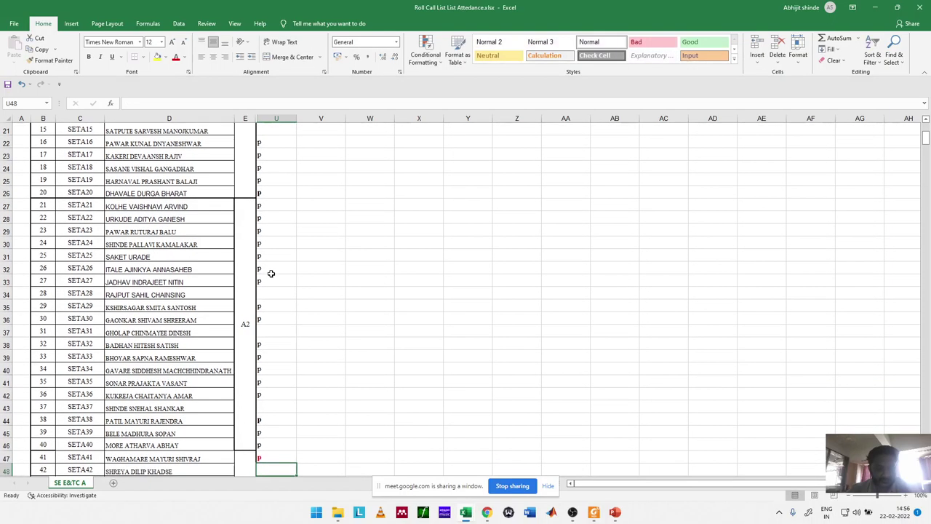
type("p")
key("Down")
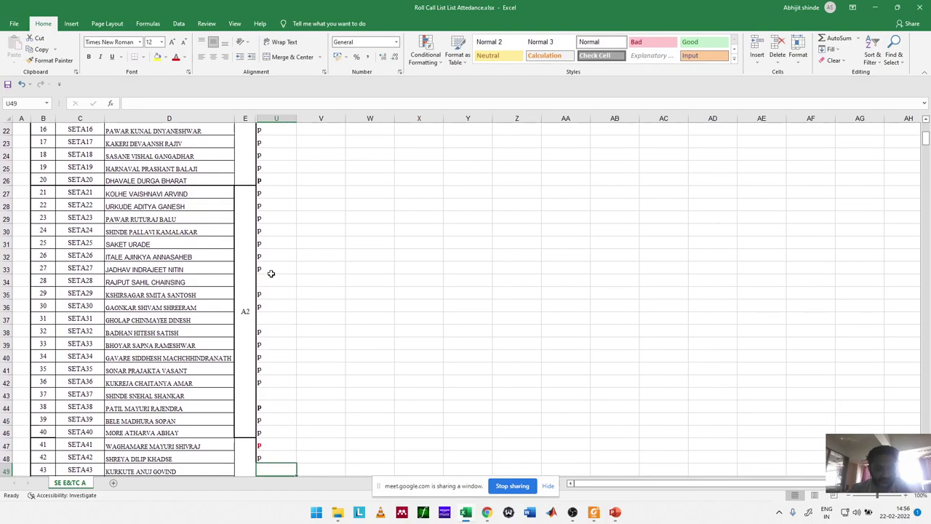
key("Up")
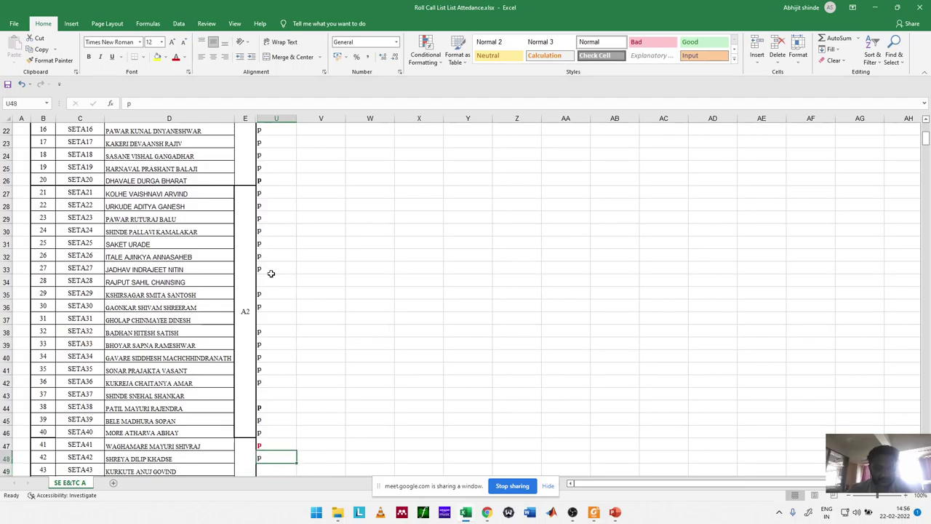
key("Down")
Mark students 43 to 46 present by entering p in cells U49 to U52
type("p")
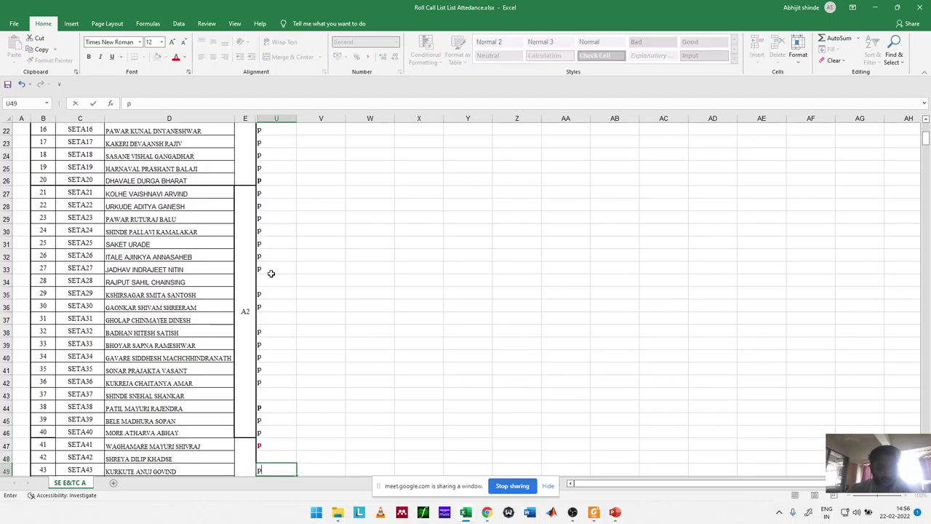
key("Down")
type("p")
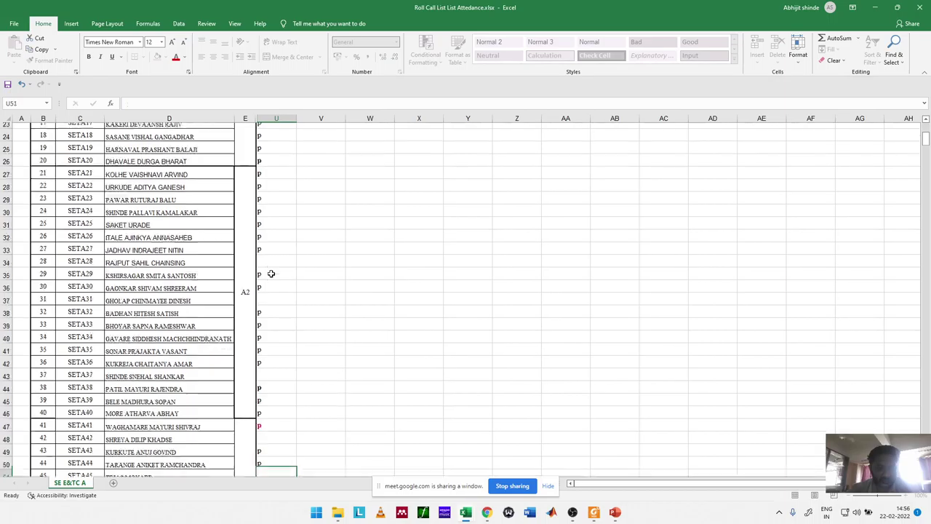
key("Down")
type("p")
key("Down")
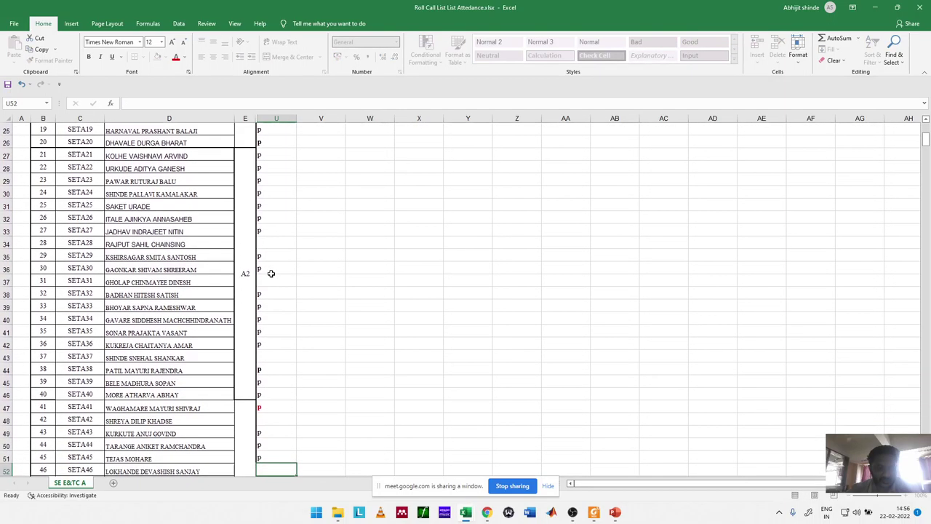
type("p")
key("Down")
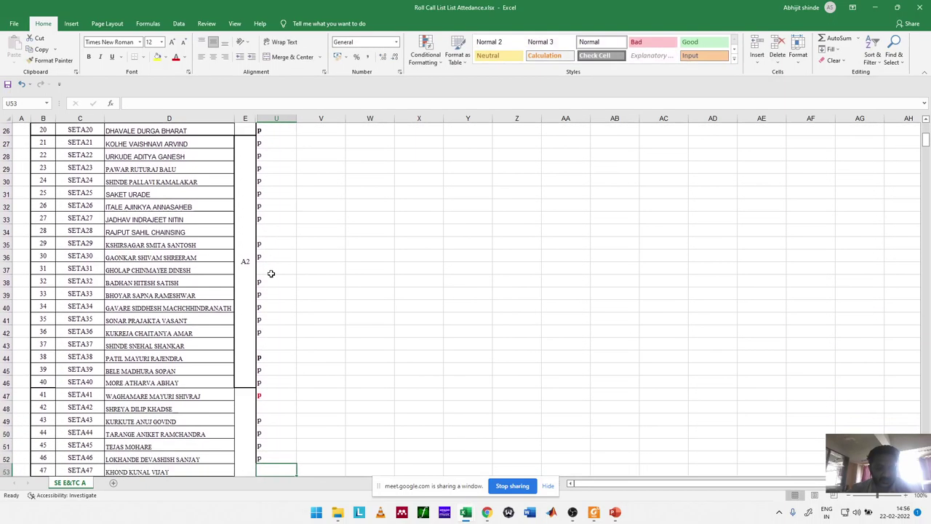
Clear the mark in U51 for student 45 and mark students 47 and 48 present with p in U53 and U54
key("Up")
key("Up")
key("Delete")
key("Down")
key("Down")
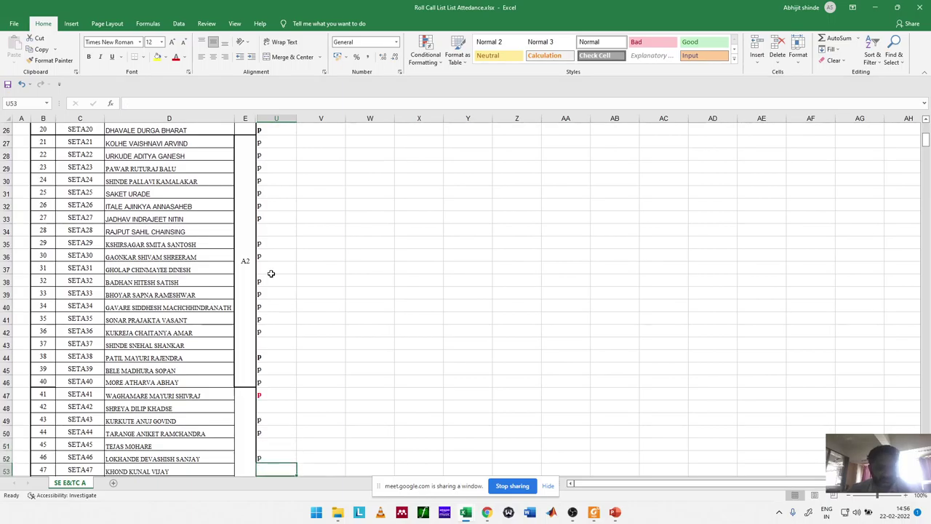
type("p")
key("Down")
type("p")
key("Down")
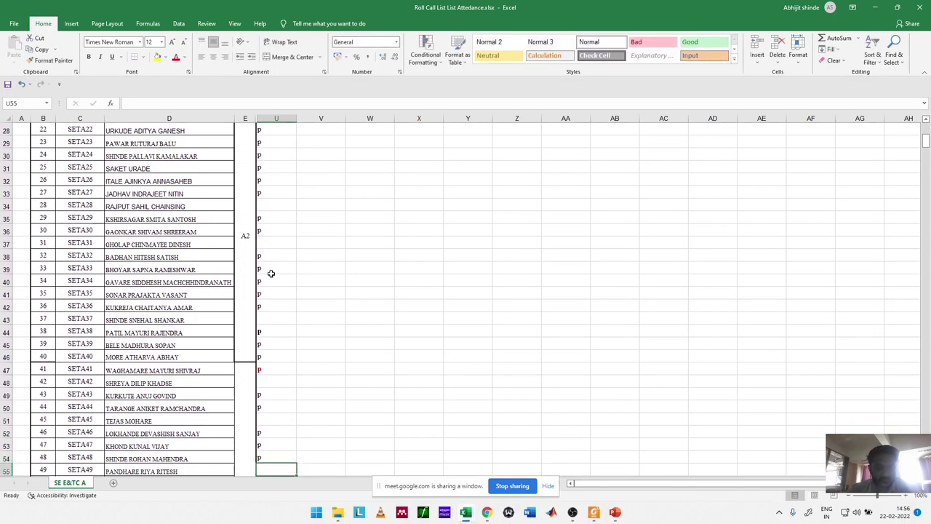
Mark student 50 present with p in U56 and clear the mark entered in U55 for student 49
type("p")
key("Down")
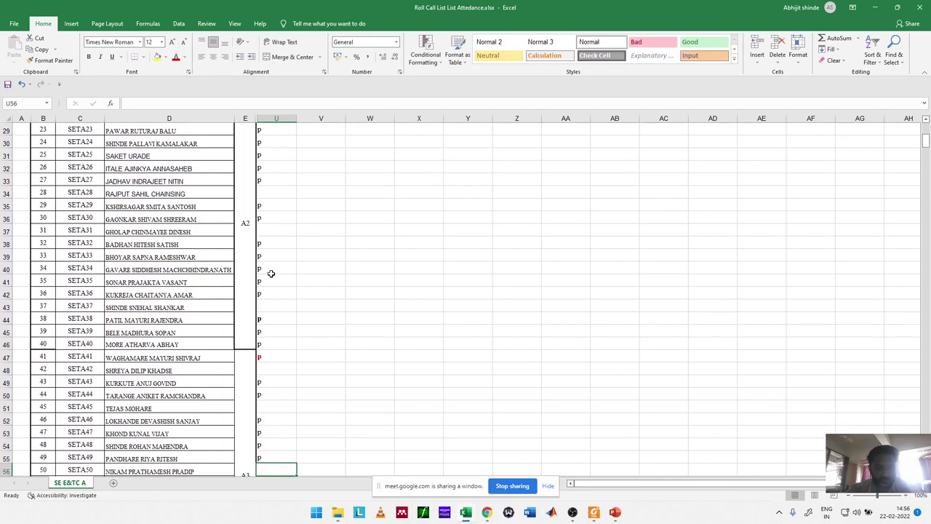
type("p")
key("Up")
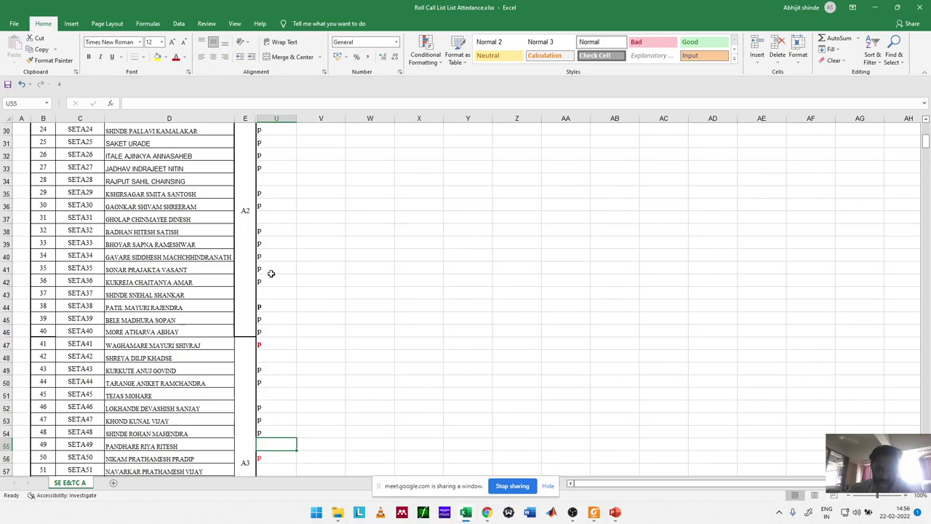
key("Delete")
key("Down")
key("Down")
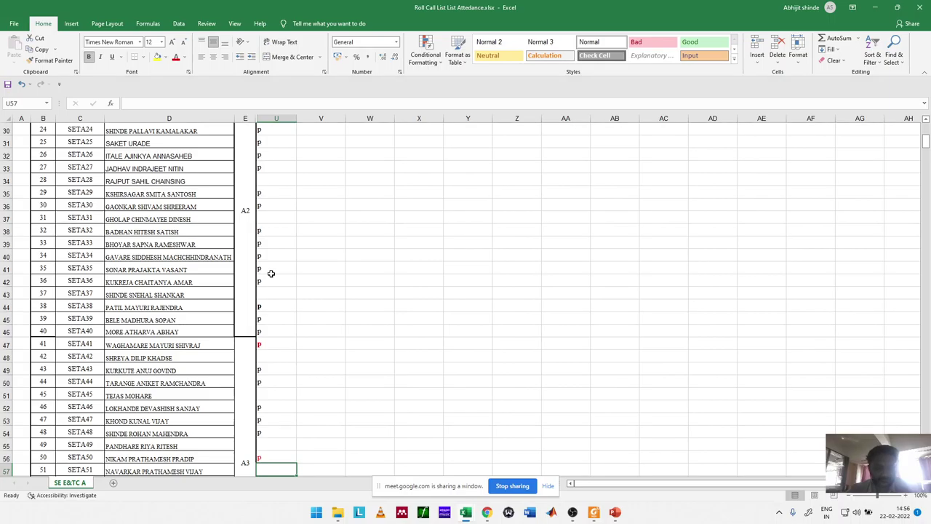
Leave U57 blank for student 51 and mark students 52 to 54 present with p in U58 to U60
key("Down")
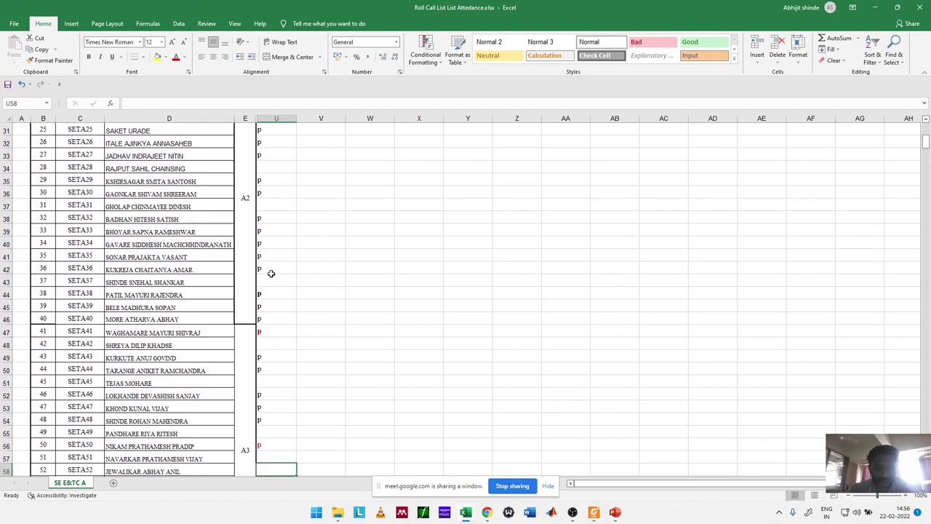
scroll(270, 273, "down", 1)
type("p")
key("Return")
type("p")
key("Return")
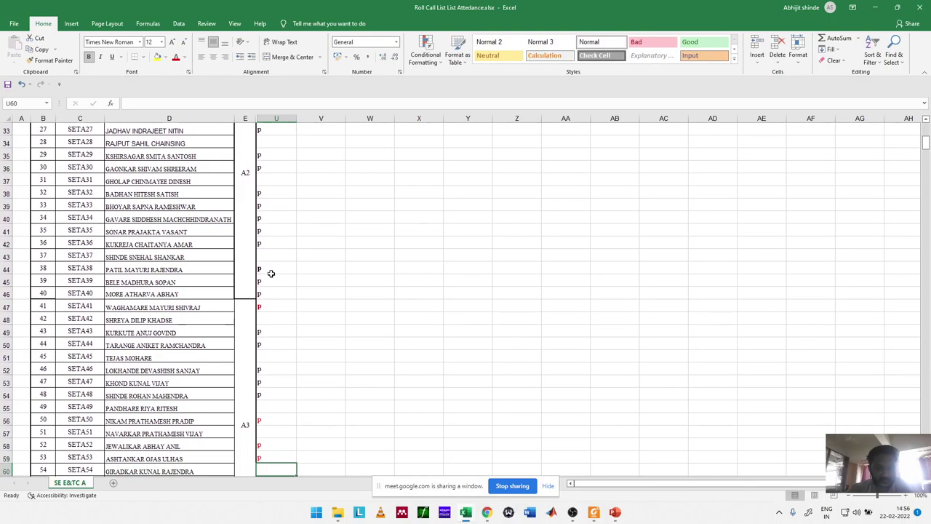
type("p")
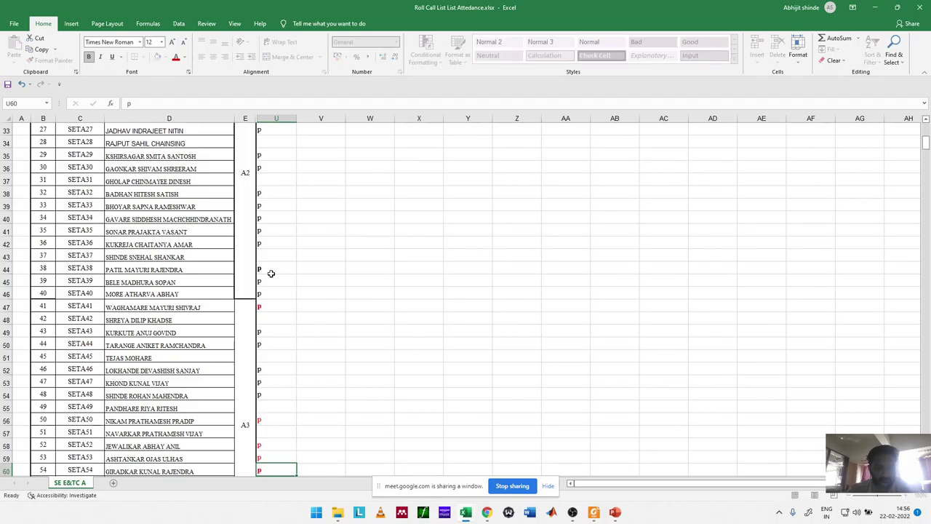
key("Return")
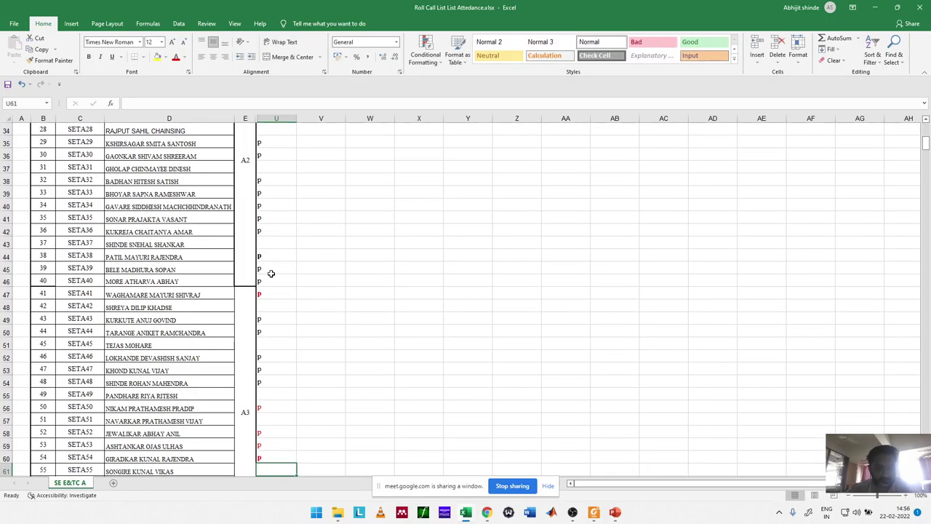
Mark students 55 and 56 present with p in U61 and U62, and clear the mark entered in U63 for student 57
type("p")
key("Return")
type("p")
key("Return")
type("p")
key("Return")
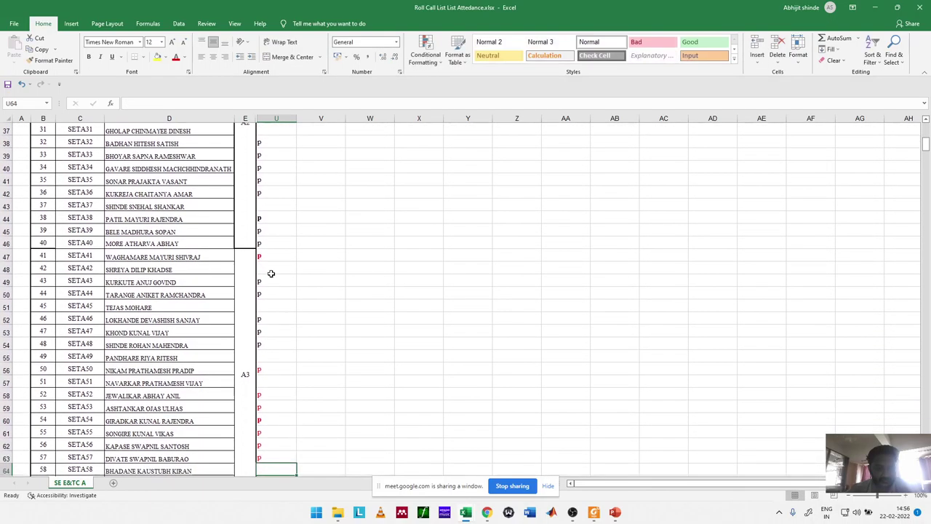
key("Up")
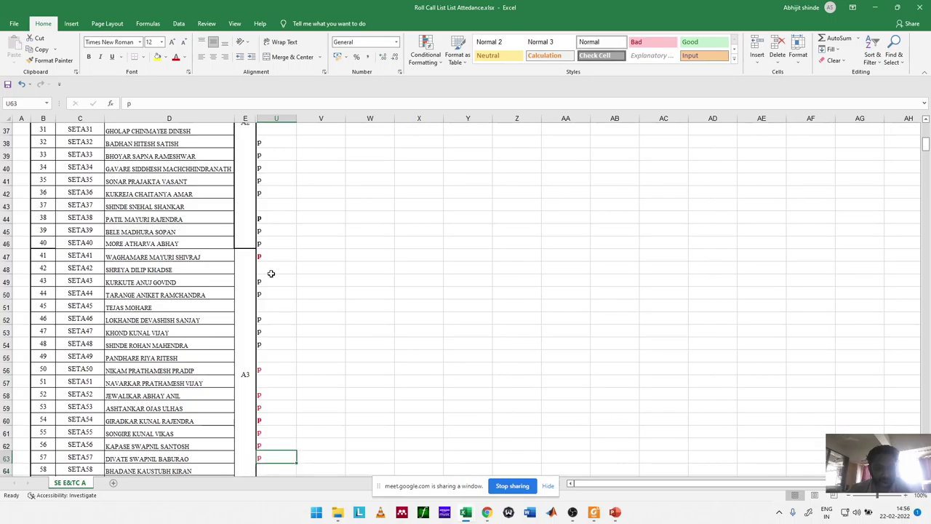
key("Down")
Clear the mark entered in U64 for student 58 and mark students 59 and 60 present with p in U65 and U66
type("p")
key("Return")
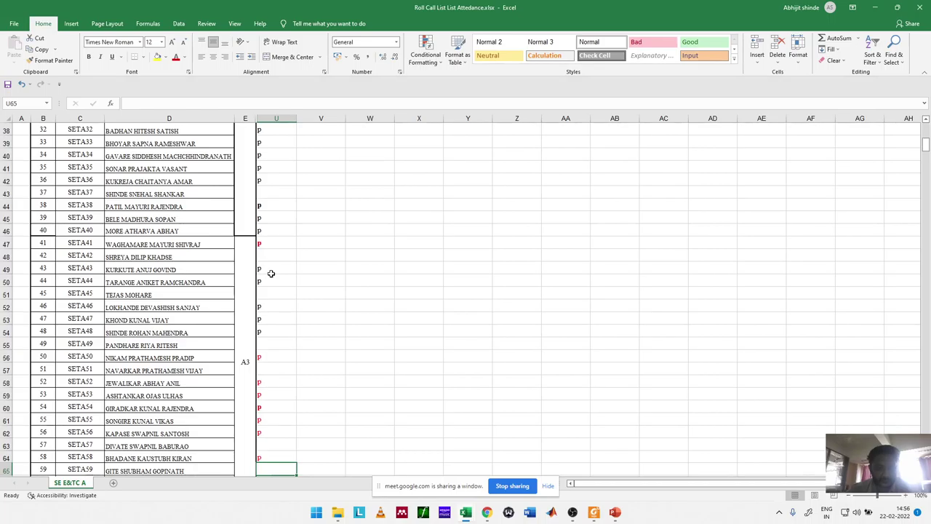
key("Up")
key("Delete")
key("Down")
type("p")
key("Return")
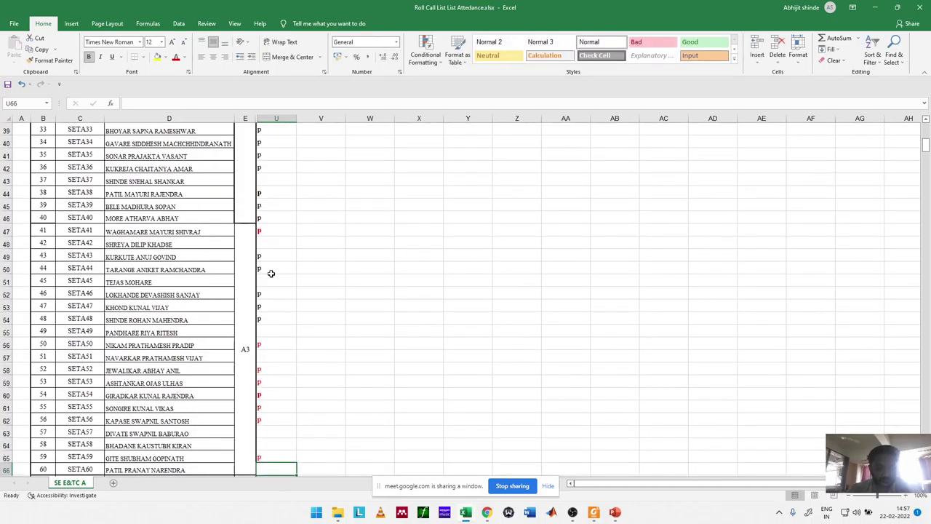
type("p")
key("Return")
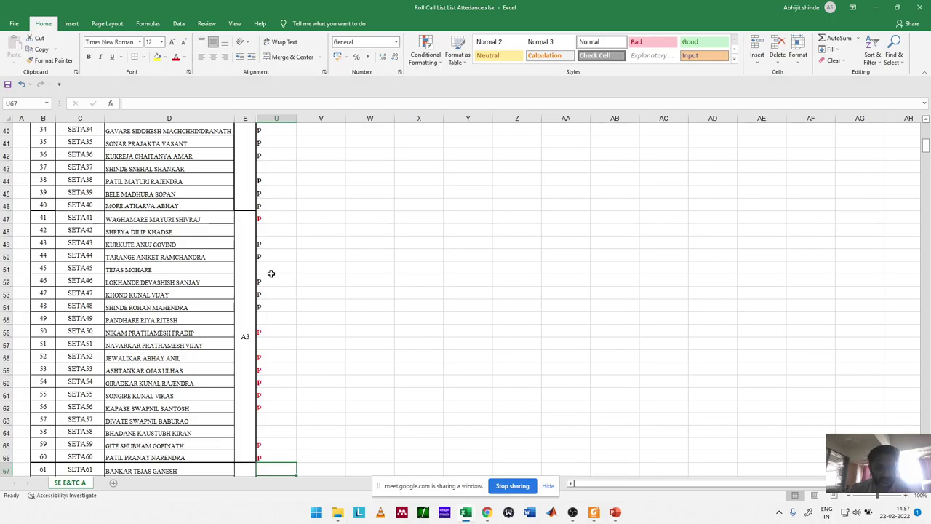
Mark student 62 present with p in U68 and clear the mark entered in U67 for student 61
type("p")
key("Return")
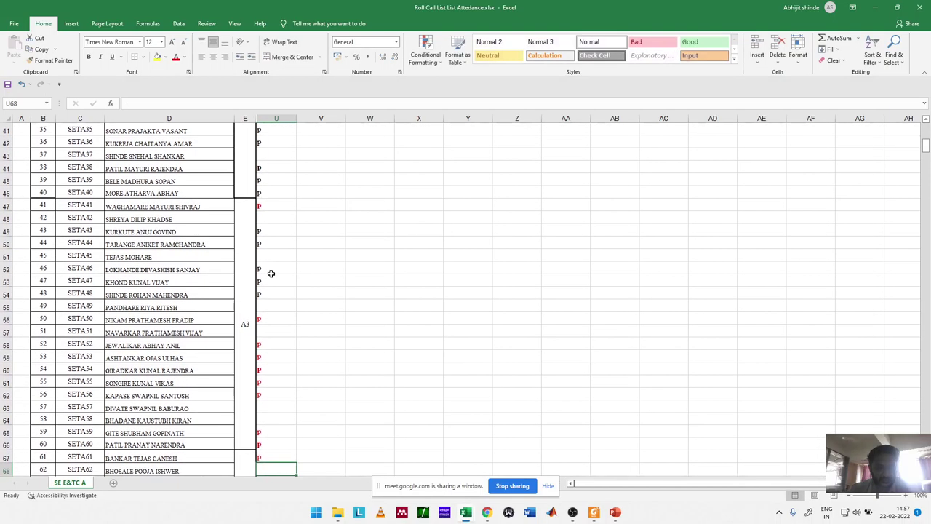
type("p")
key("Return")
key("Up")
key("Up")
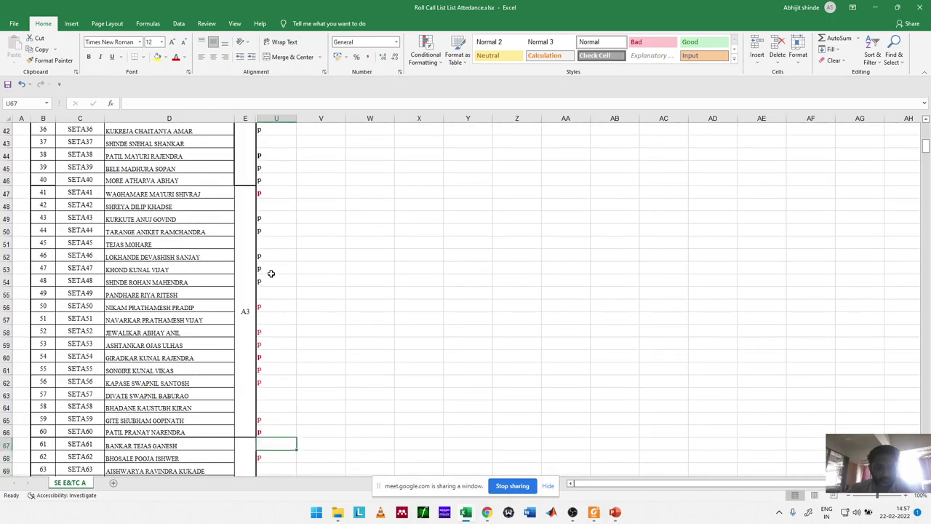
key("Down")
key("Down")
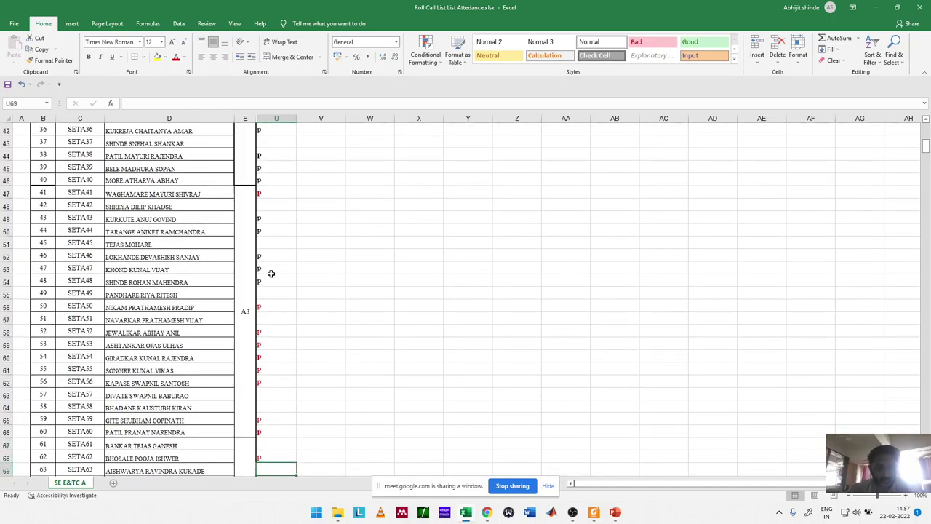
Mark students 63 to 66 present with p in U69 to U72
type("p")
key("Return")
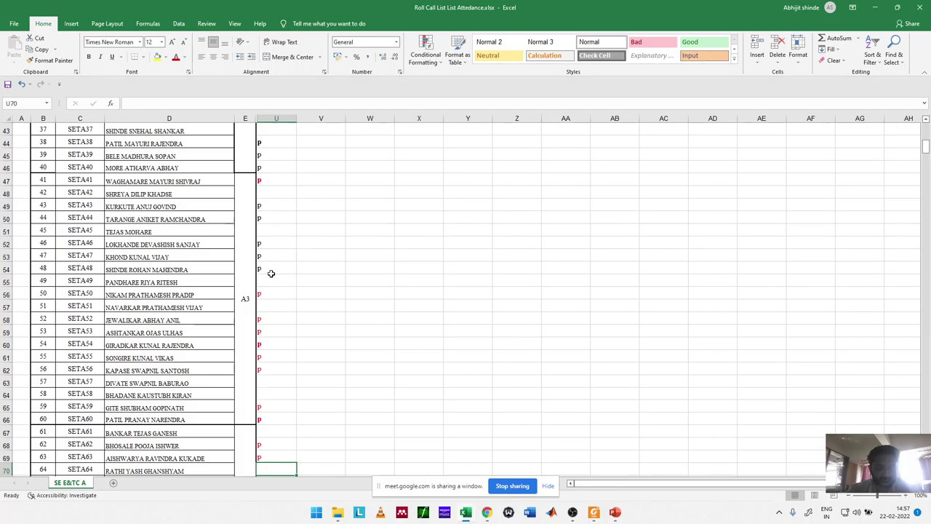
type("p")
key("Return")
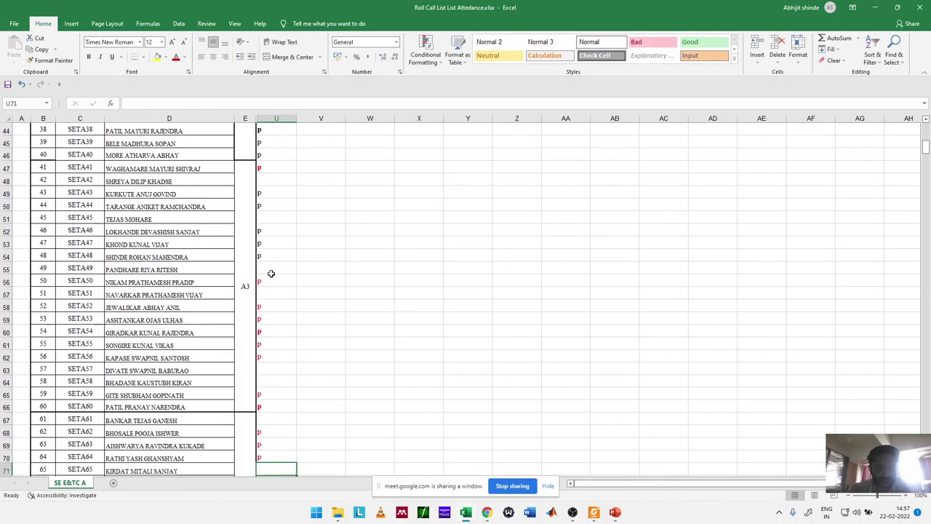
type("p")
key("Return")
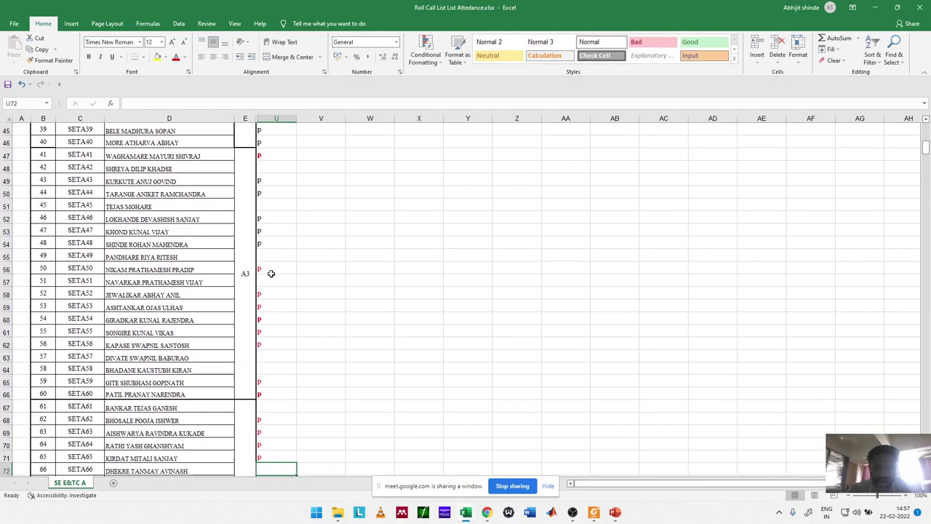
type("p")
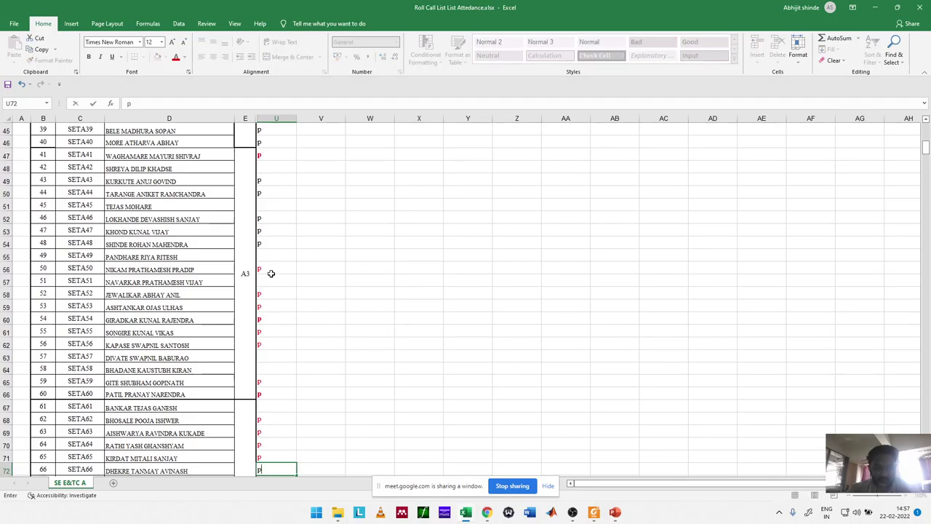
key("Return")
Return to student 58 and mark that student present with p in U64
key("Up")
key("Up")
key("Up")
key("Up")
key("Up")
key("Up")
key("Up")
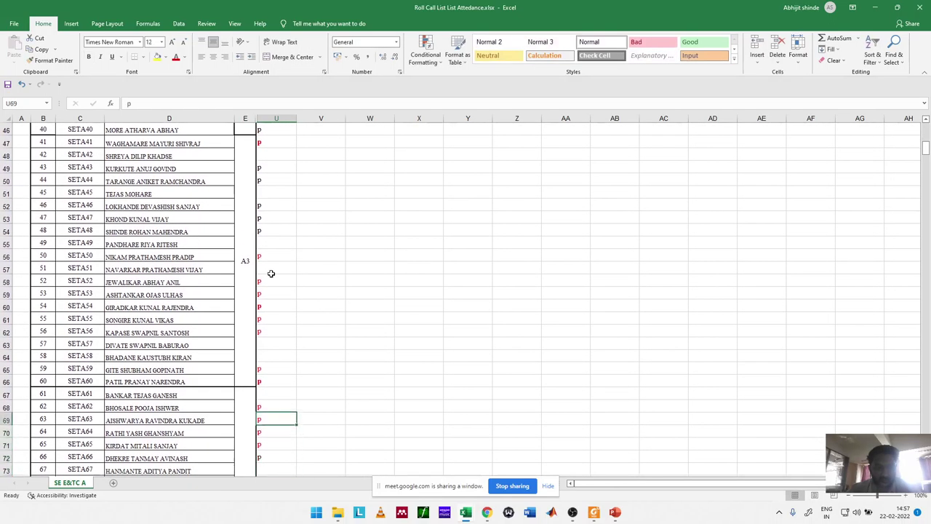
key("Up")
key("Up")
type("p")
key("Return")
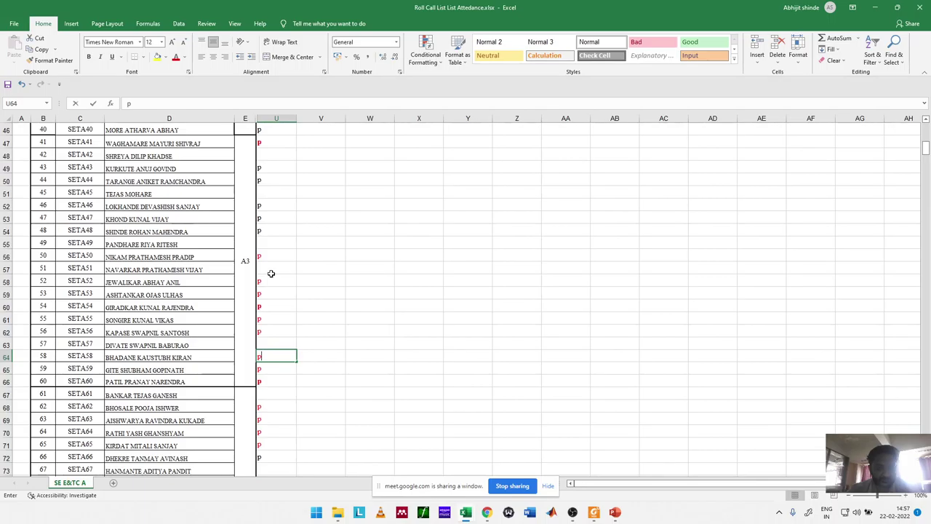
Mark student 67 present with p in U73
key("Down")
key("Down")
key("Down")
key("Down")
key("Down")
key("Down")
key("Down")
key("Down")
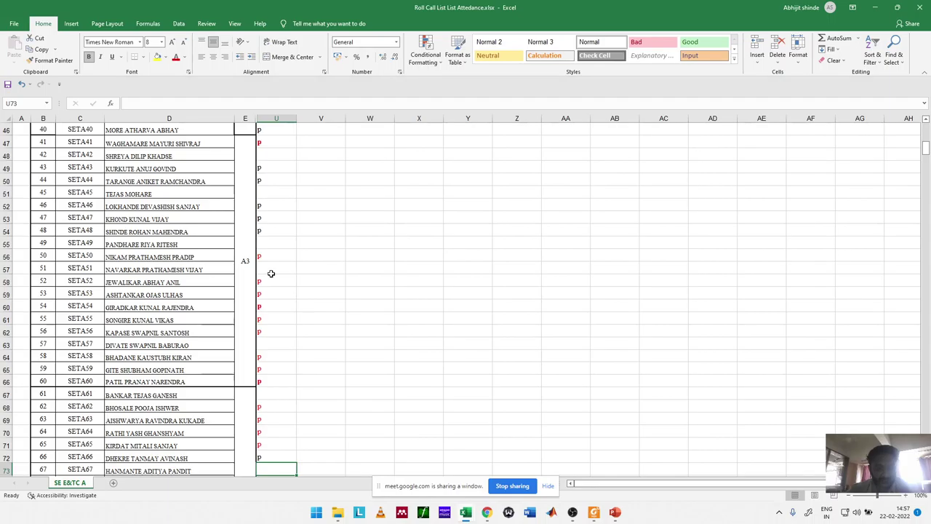
type("p")
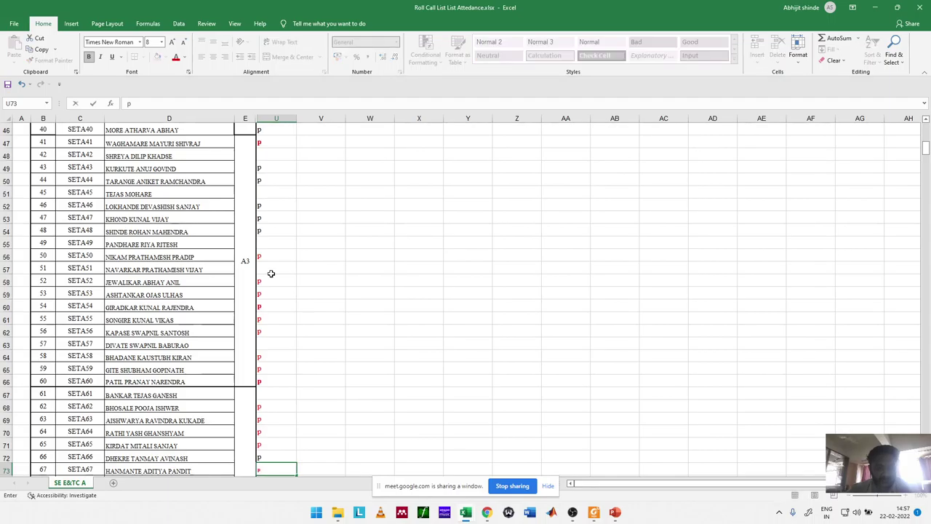
key("Return")
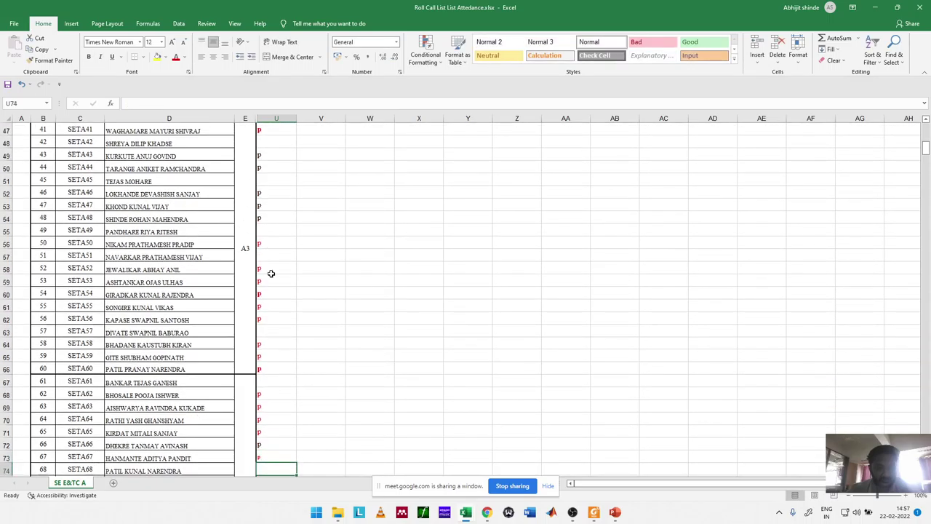
Leave U74 blank for student 68 and mark students 69 and 70 present with p in U75 and U76
type("p")
key("Return")
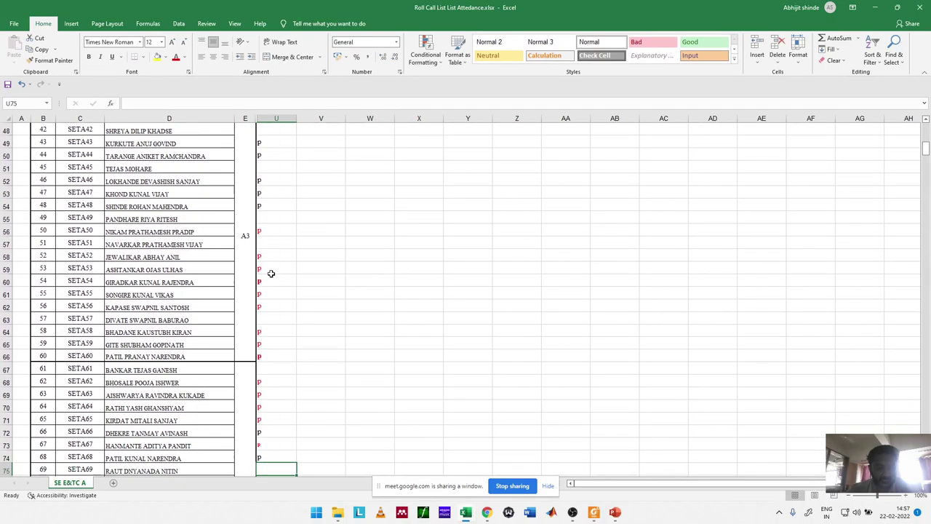
key("Up")
key("Delete")
key("Down")
type("p")
key("Return")
type("p")
key("Return")
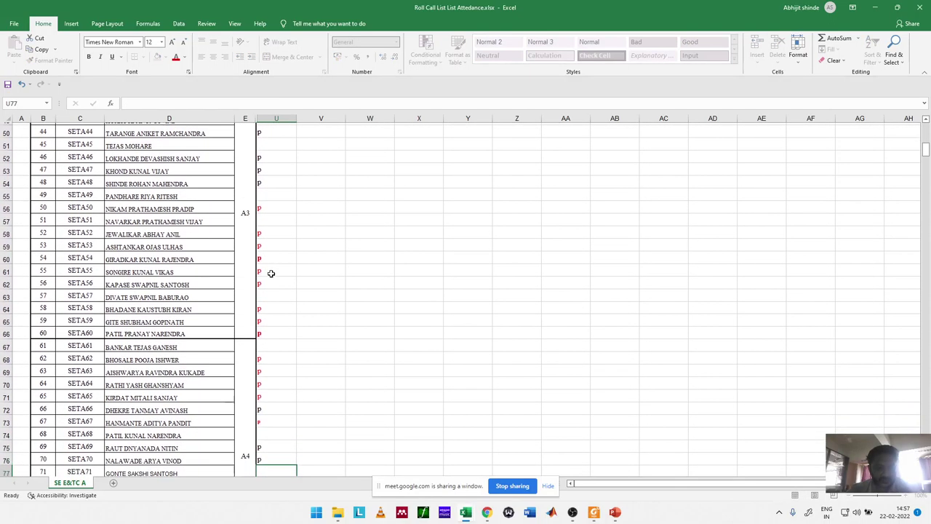
Mark students 71 to 74 present with p in U77 to U80
type("p")
key("Return")
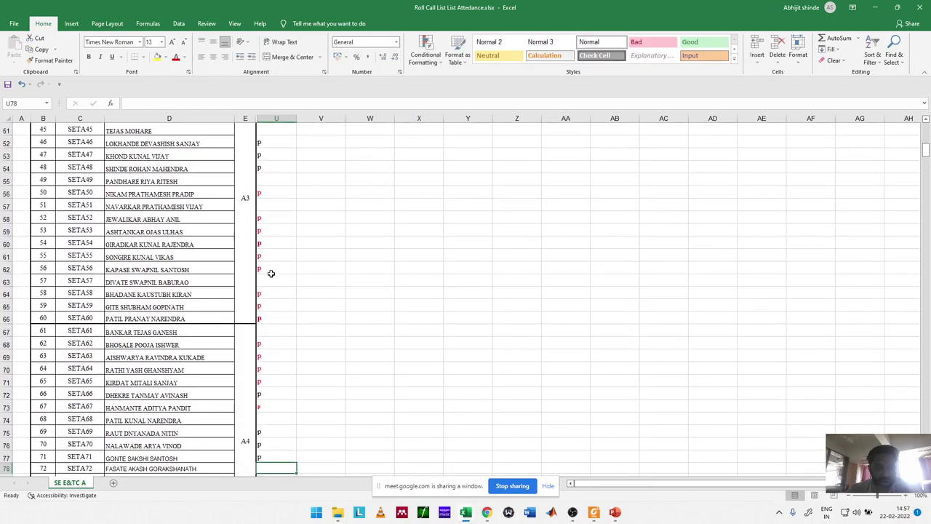
type("p")
key("Return")
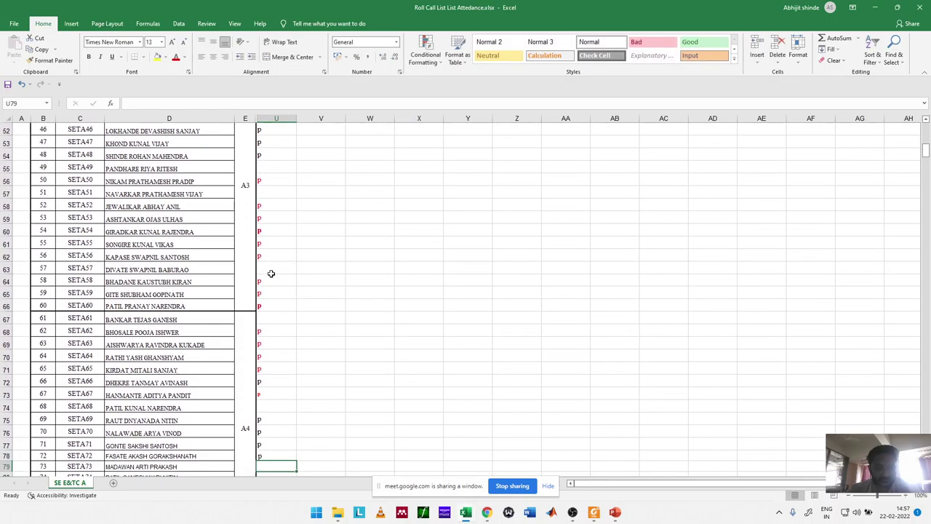
type("p")
key("Return")
type("p")
key("Return")
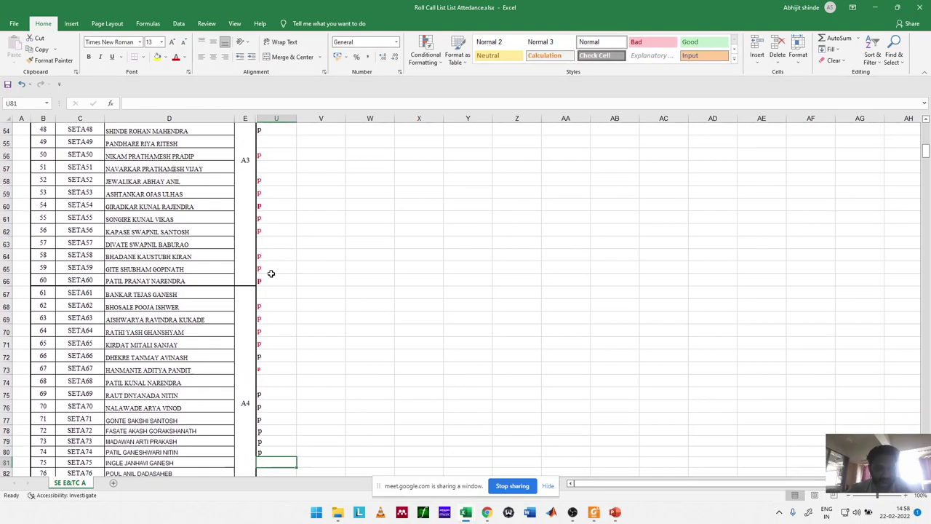
Mark students 75 to 78 present with p in U81 to U84
type("p")
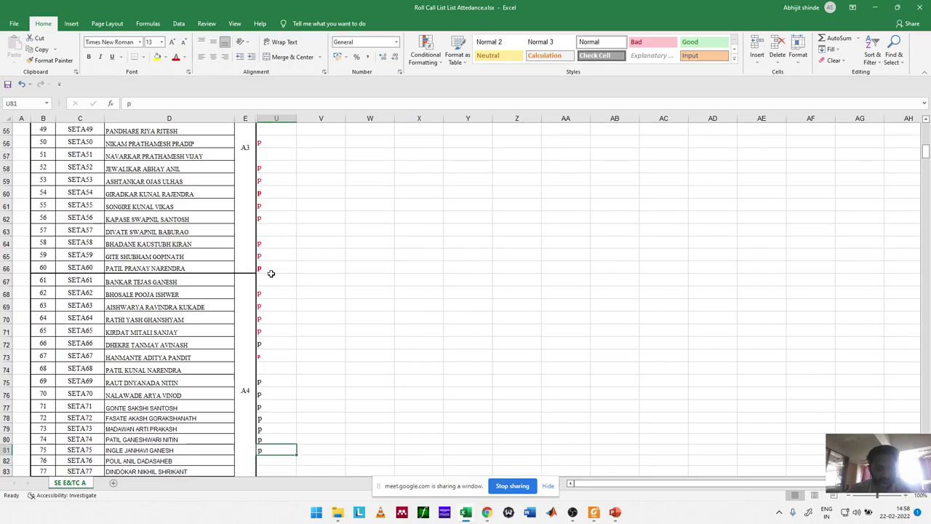
key("Return")
type("p")
key("Return")
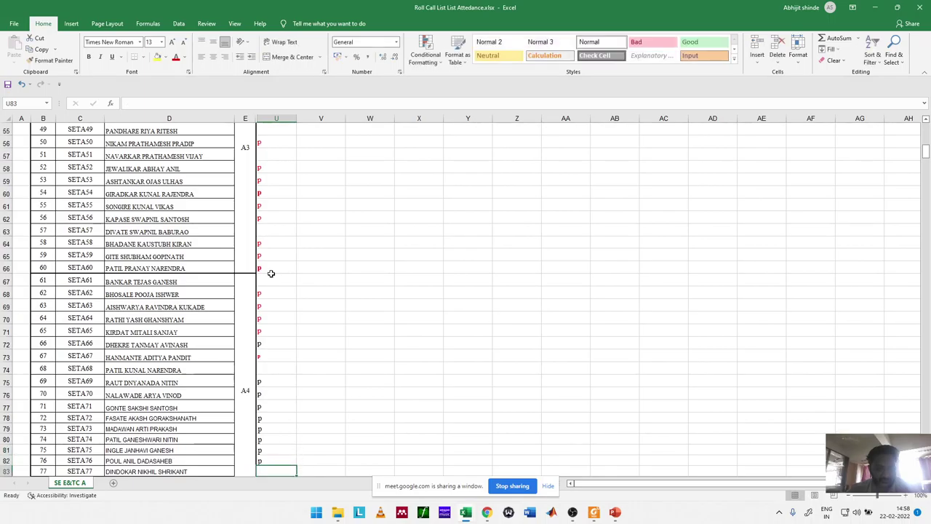
type("p")
key("Return")
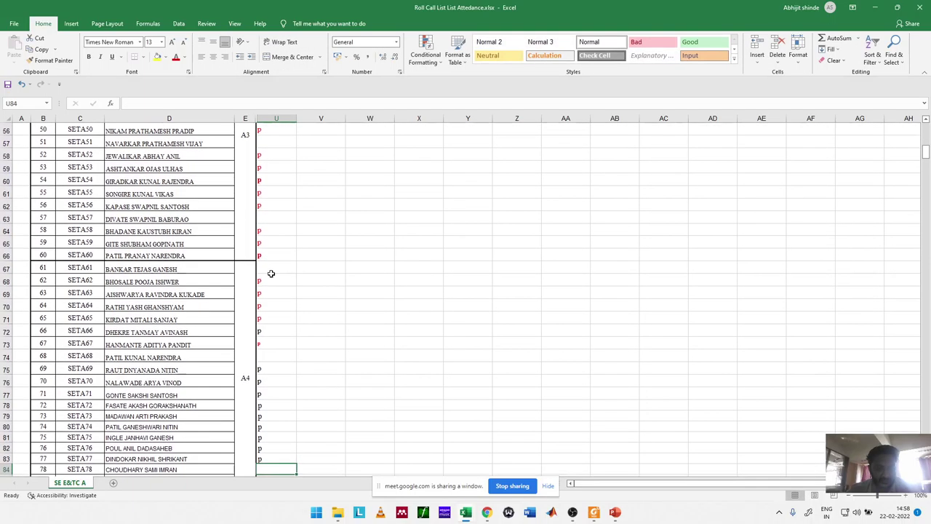
type("p")
key("Return")
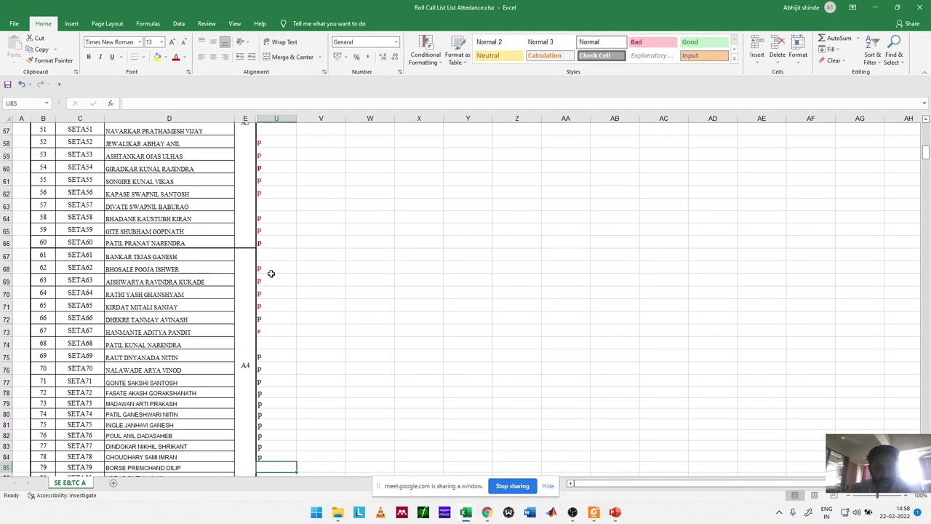
Mark students 79 and 80 present with p in U85 and U86
type("p")
key("Return")
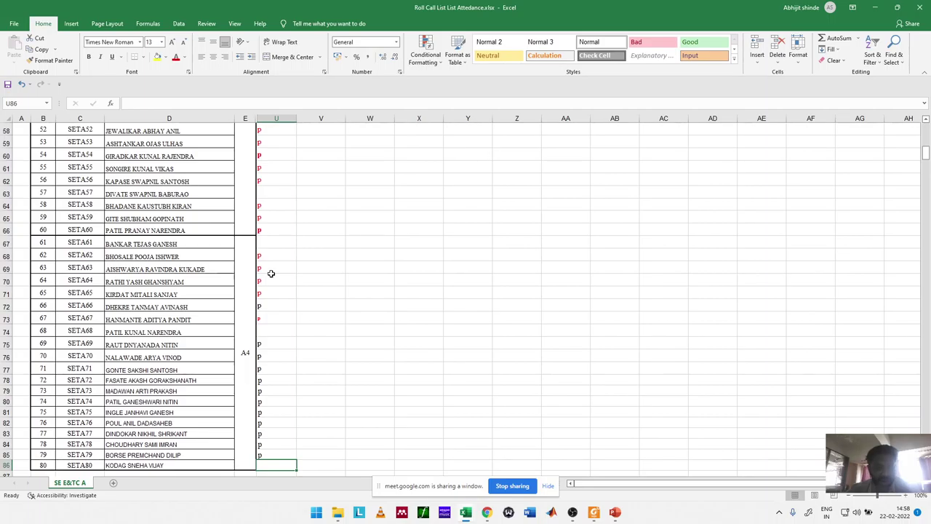
type("p")
key("Return")
Look back through the 22-02-2022 attendance column from student 80 up to the start of the list
key("Up")
key("Up")
key("Up")
key("Up")
key("Up")
key("Up")
key("Up")
key("Up")
key("Up")
key("Up")
key("Up")
key("Up")
key("Up")
key("Up")
key("Up")
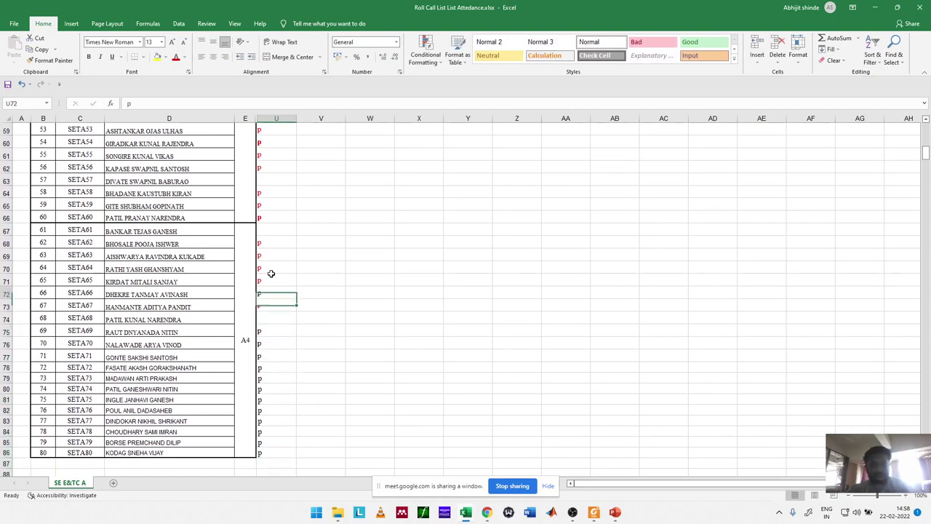
key("Up")
key("Up")
key("Up")
key("Up")
key("Up")
key("Up")
key("Up")
key("Up")
key("Up")
key("Up")
key("Up")
key("Up")
key("Up")
key("Up")
key("Up")
key("Up")
key("Up")
key("Up")
key("Up")
key("Up")
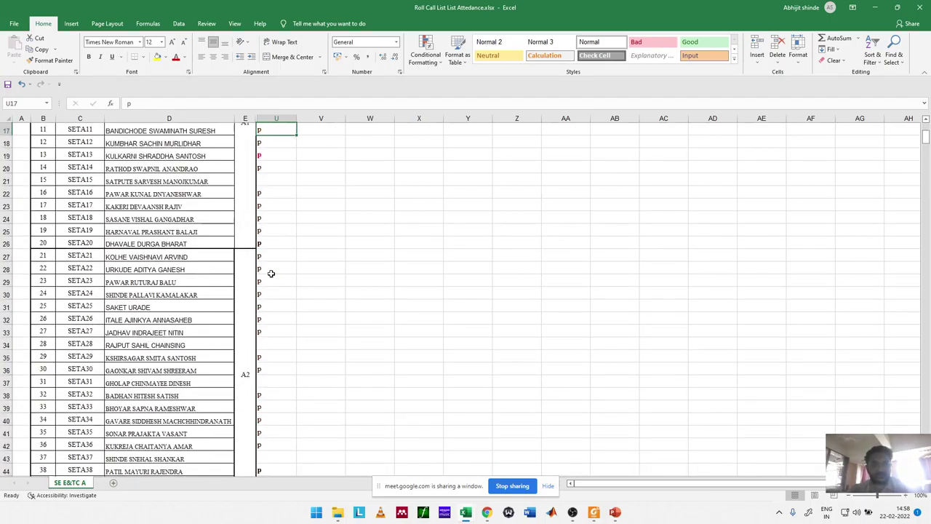
key("Up")
key("Up")
key("Up")
key("Up")
key("Up")
key("Up")
key("Up")
key("Up")
key("Up")
key("Up")
key("Up")
key("Up")
key("Up")
key("Up")
key("Up")
key("Up")
Check the 22-02-2022 column for blank entries from the start of the list down to student 30 in U36
key("Down")
key("Down")
key("Down")
key("Down")
key("Down")
key("Down")
key("Down")
key("Down")
key("Down")
key("Down")
key("Down")
key("Down")
key("Down")
key("Up")
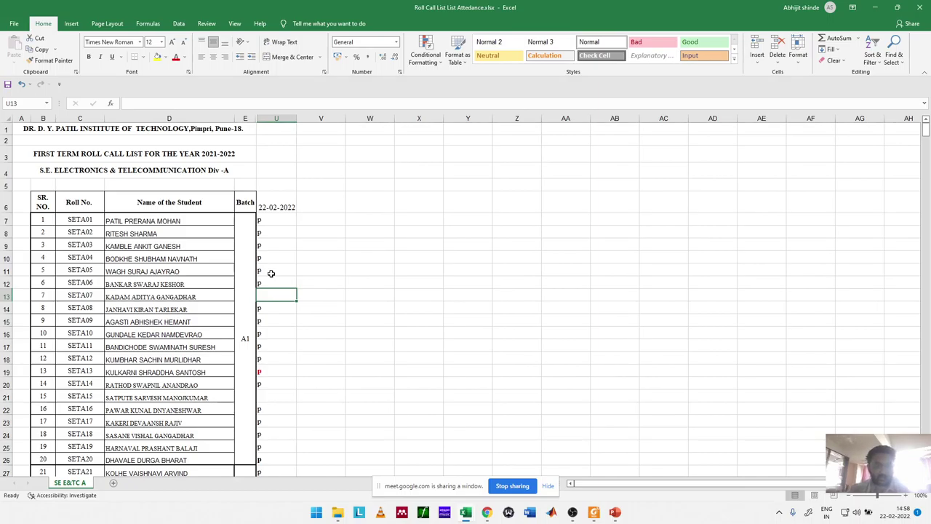
key("Down")
key("Down")
key("Down")
key("Down")
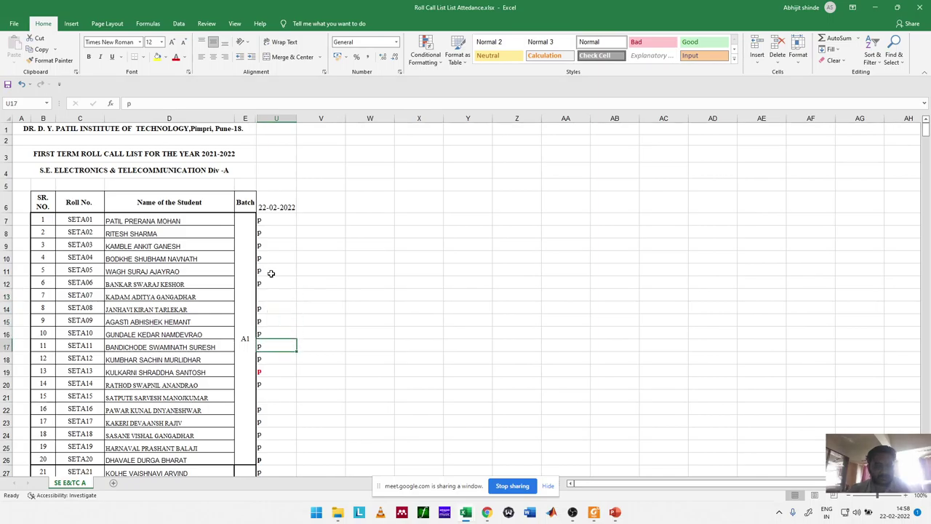
key("Down")
key("Down")
key("Down")
key("Down")
key("Down")
key("Down")
key("Down")
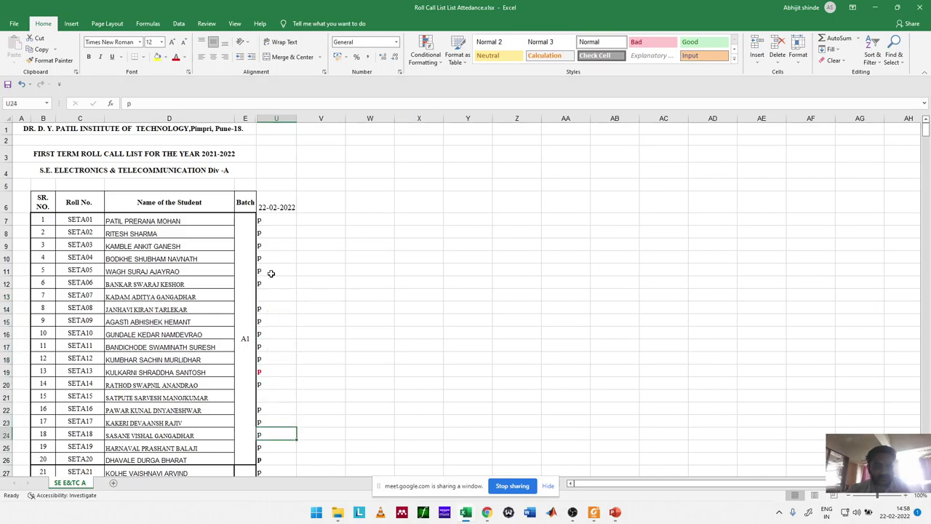
key("Down")
key("Down")
key("Down")
key("Down")
key("Down")
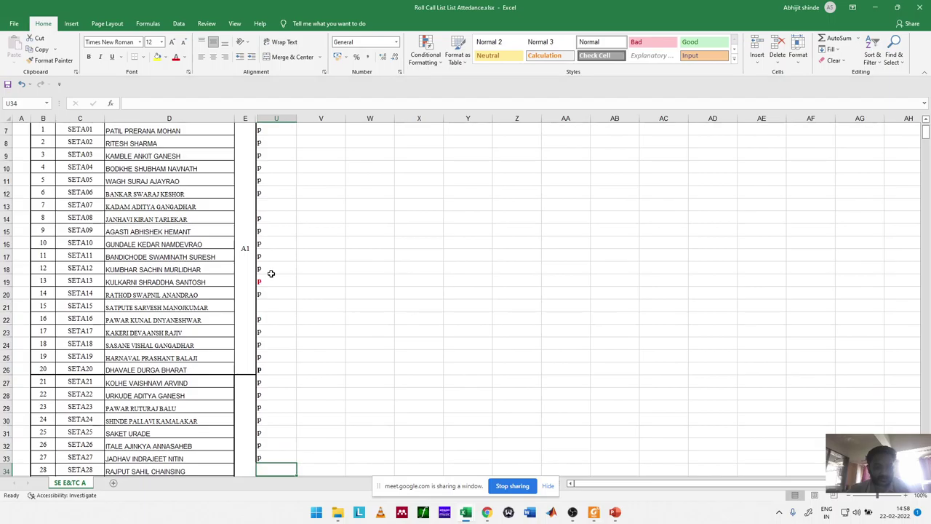
key("Down")
key("Down")
key("Down")
key("Down")
key("Down")
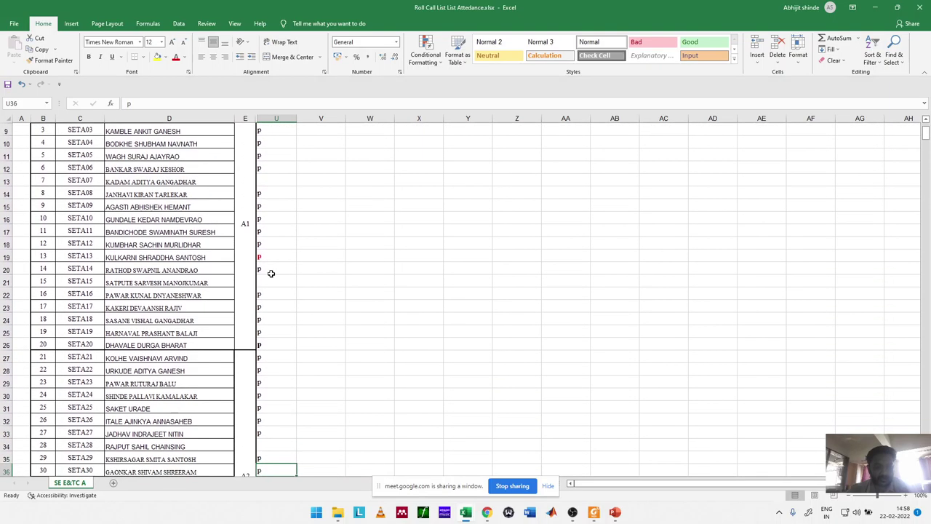
Mark student 28 present with p in U34
key("Up")
key("Up")
key("Up")
key("Up")
key("Up")
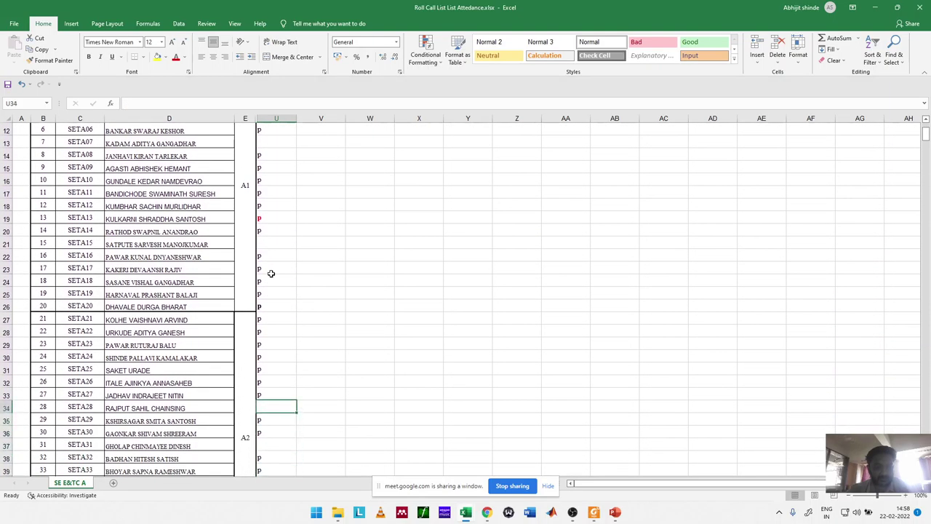
type("p")
key("Down")
Mark student 31 present with p in U37
key("Down")
key("Down")
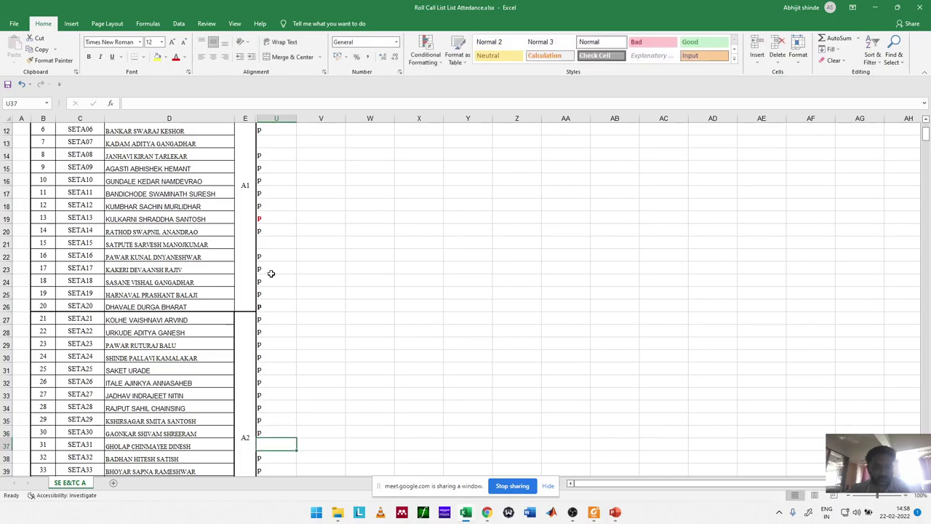
key("Down")
key("Down")
key("Down")
key("Down")
key("Down")
key("Down")
key("Down")
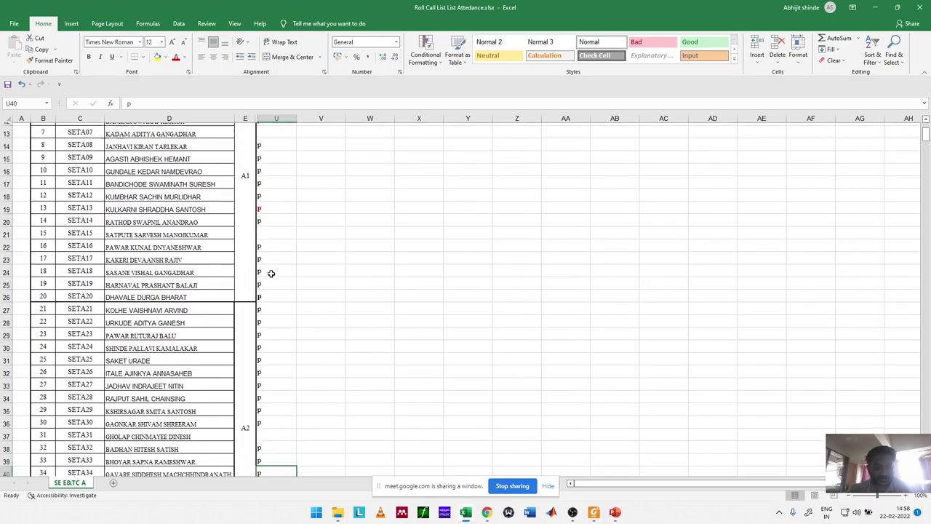
key("Up")
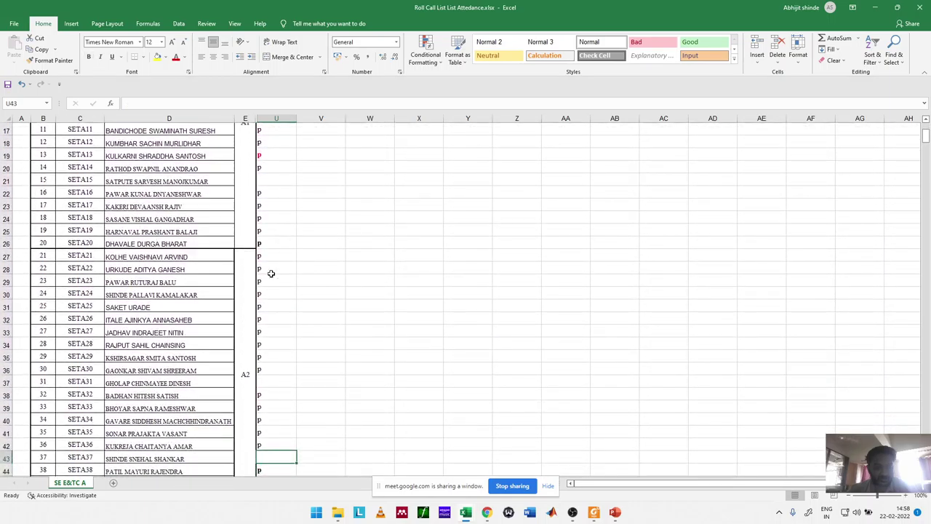
key("Up")
key("Up")
key("Up")
key("Up")
key("Up")
key("Up")
type("p")
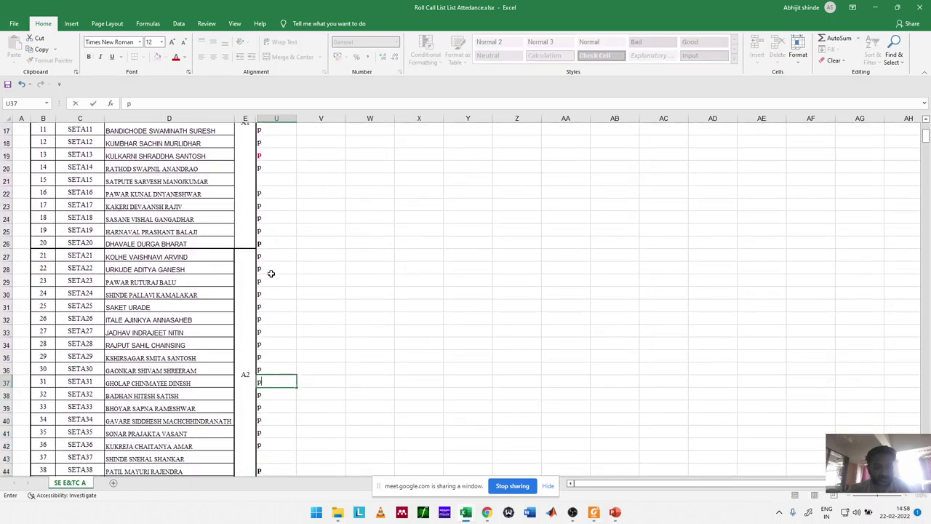
key("Return")
Mark student 37 present with p in U43
key("Down")
key("Down")
key("Down")
key("Down")
key("Down")
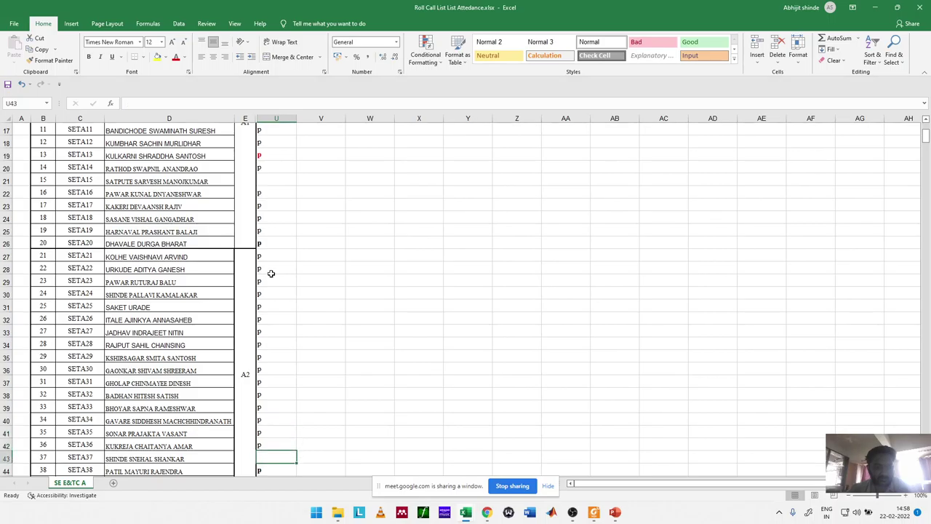
type("p")
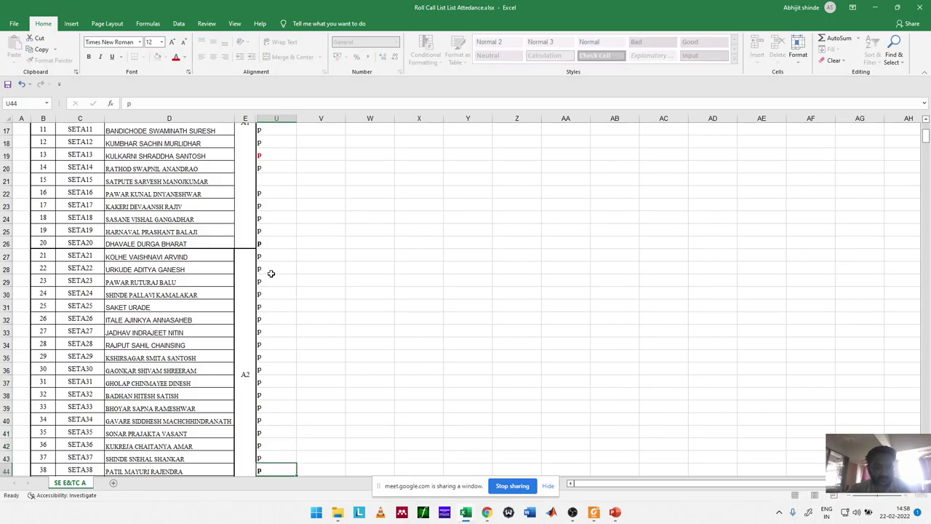
key("Return")
Check the 22-02-2022 column for blank entries from student 39 down to student 49 in U55
key("Down")
key("Down")
key("Down")
key("Down")
key("Down")
key("Down")
key("Up")
key("Up")
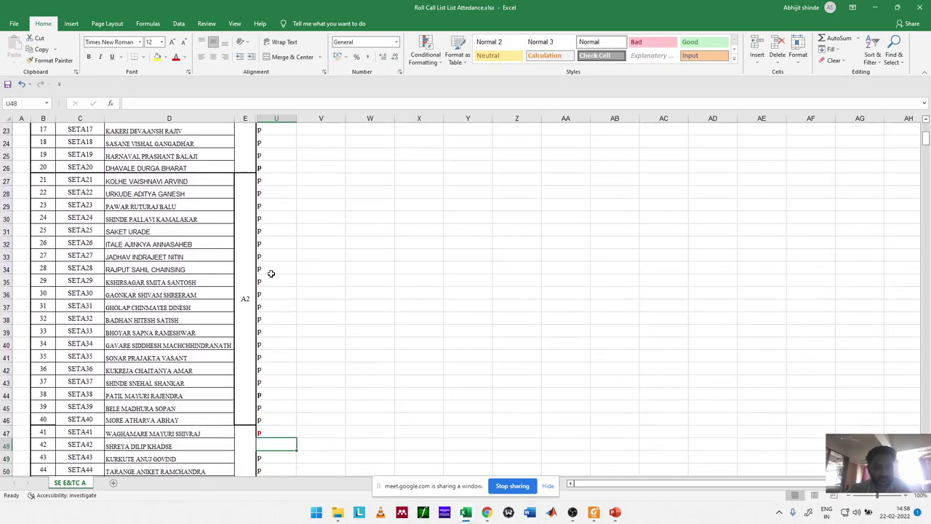
key("Down")
key("Down")
key("Down")
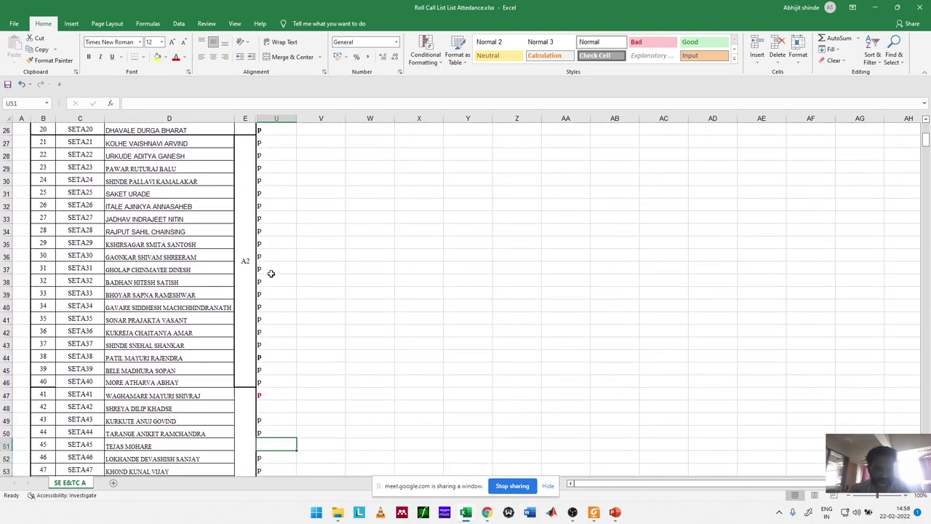
key("Down")
key("Down")
key("Down")
key("Down")
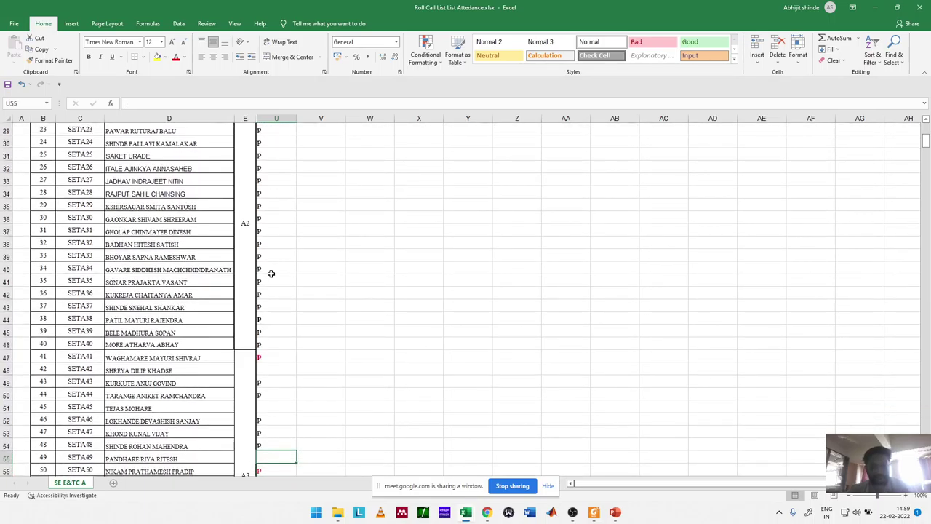
Switch to the Google Meet call and open its in-call messages to check the students' attendance replies
key("alt+Tab")
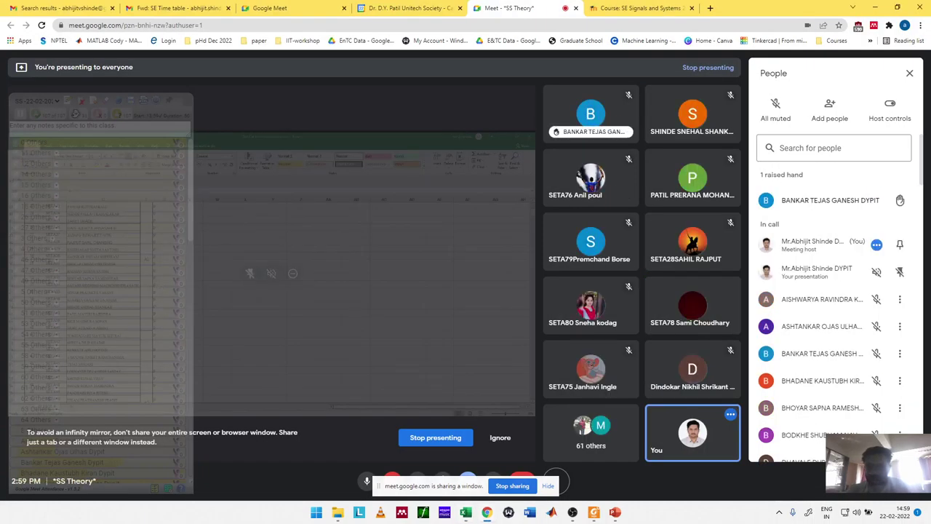
key("ctrl+alt+c")
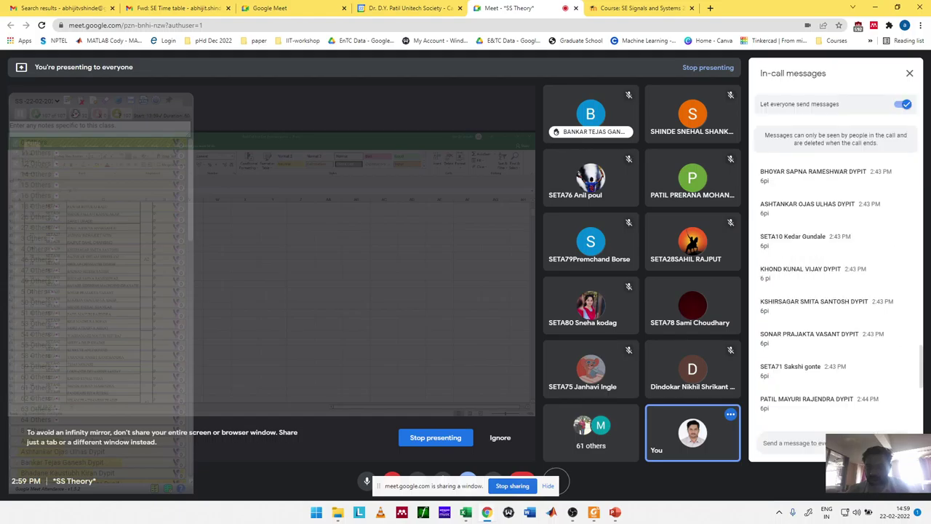
key("alt+Tab")
Mark student 45 present with p in U51 of the roll call workbook
key("Up")
key("Up")
key("Up")
key("Up")
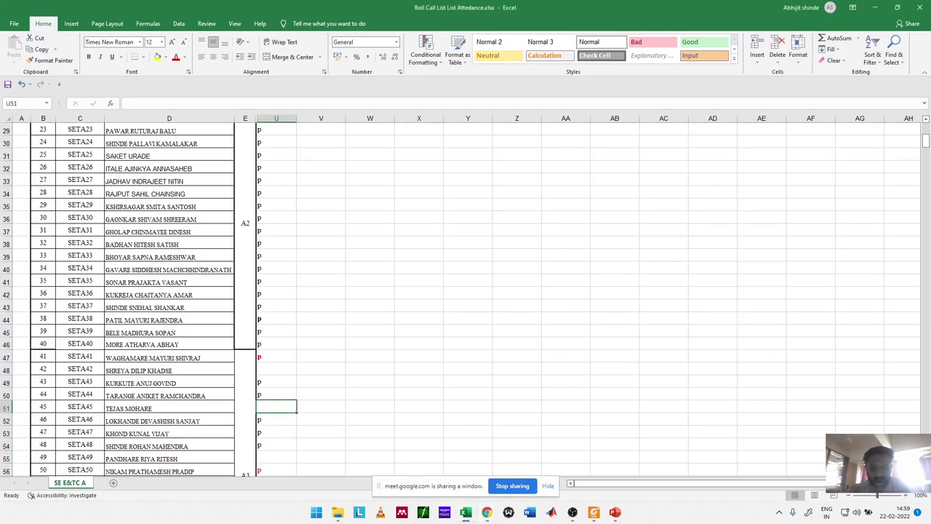
type("p")
key("Return")
key("Down")
Recheck the attendance replies in the Google Meet chat and clear the p for student 45 in U51
key("alt+Tab")
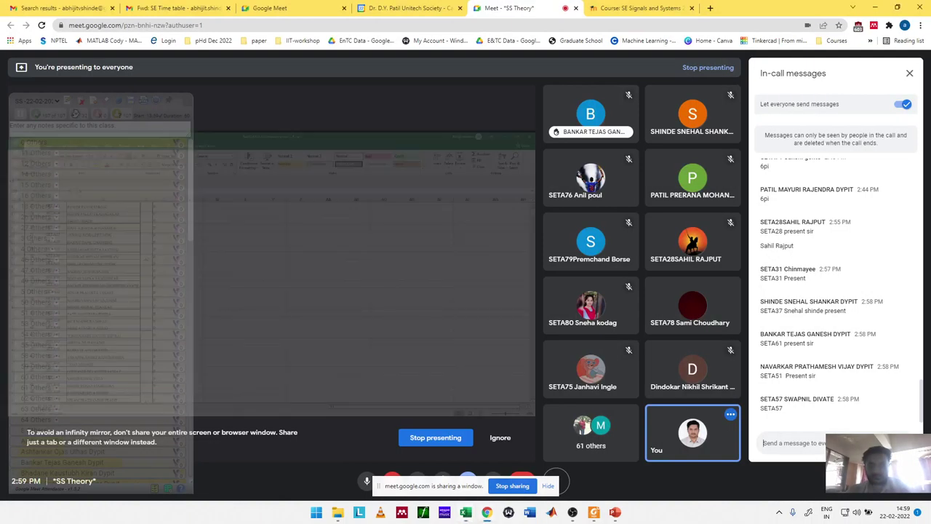
key("alt+Tab")
key("Up")
key("Up")
key("Up")
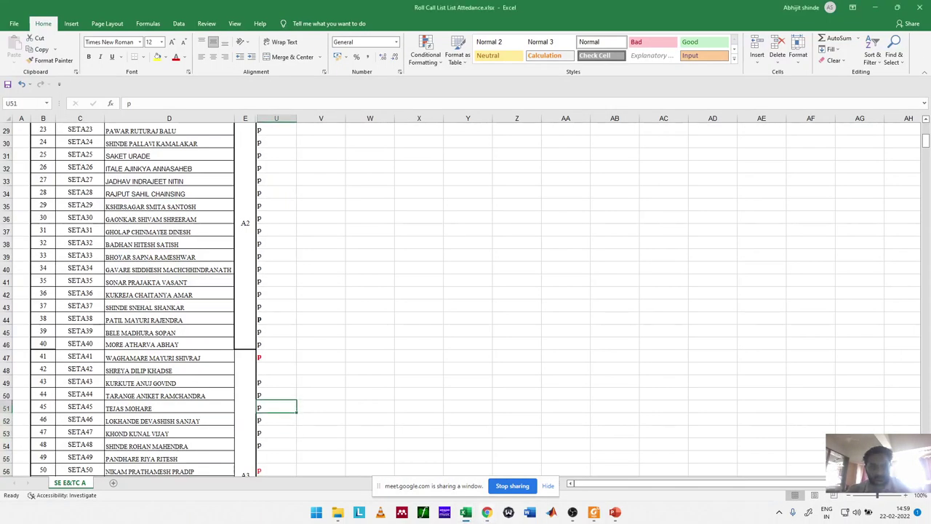
key("Down")
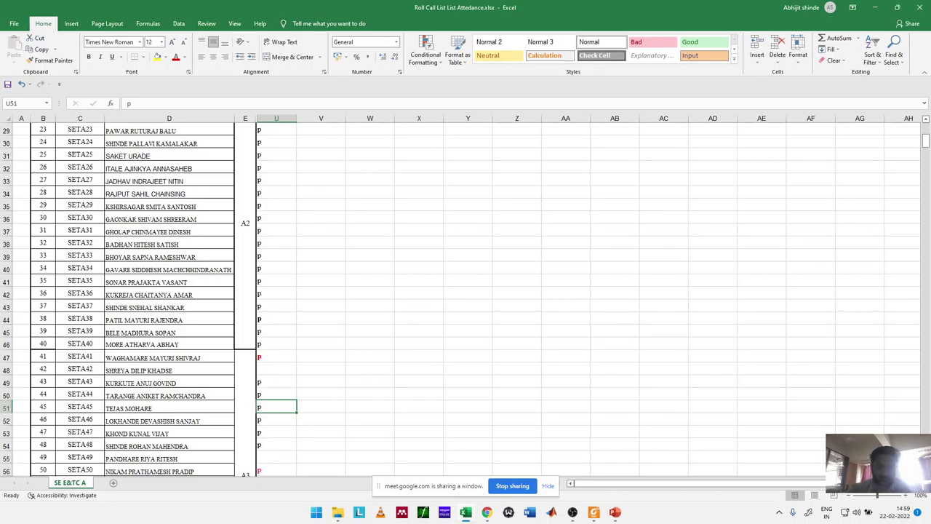
Check the 22-02-2022 column for blank entries from student 46 down to student 59 in U65
key("Down")
key("Down")
key("Down")
key("Down")
key("Down")
key("Down")
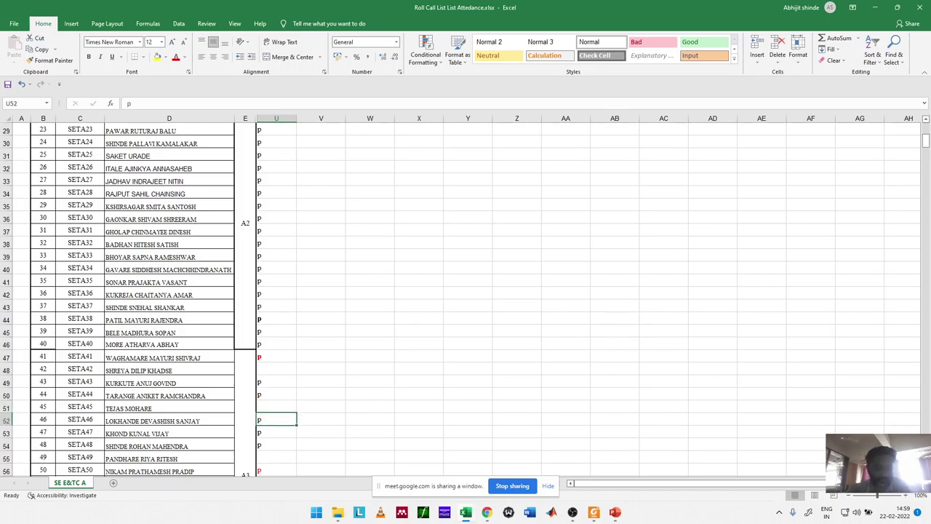
scroll(131, 291, "down", 1)
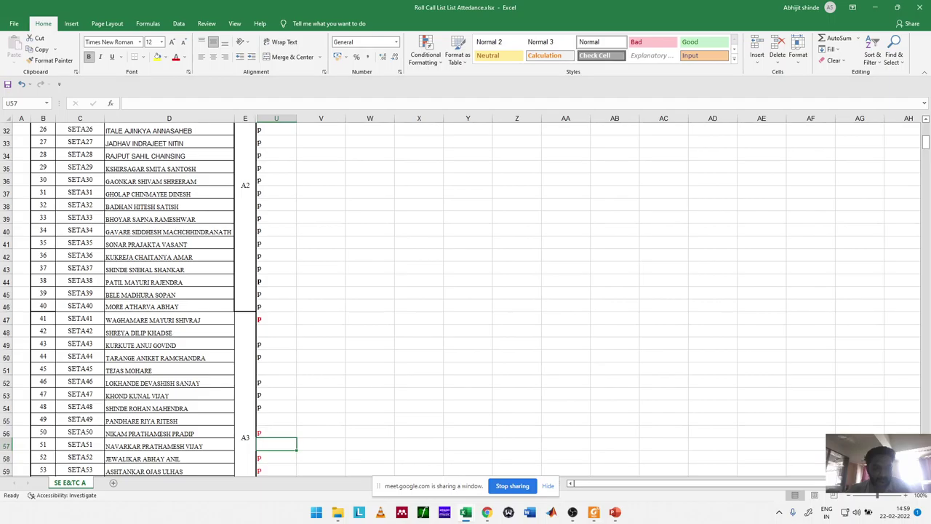
key("Down")
key("Down")
key("Down")
key("Down")
key("Down")
key("Down")
key("Down")
key("Down")
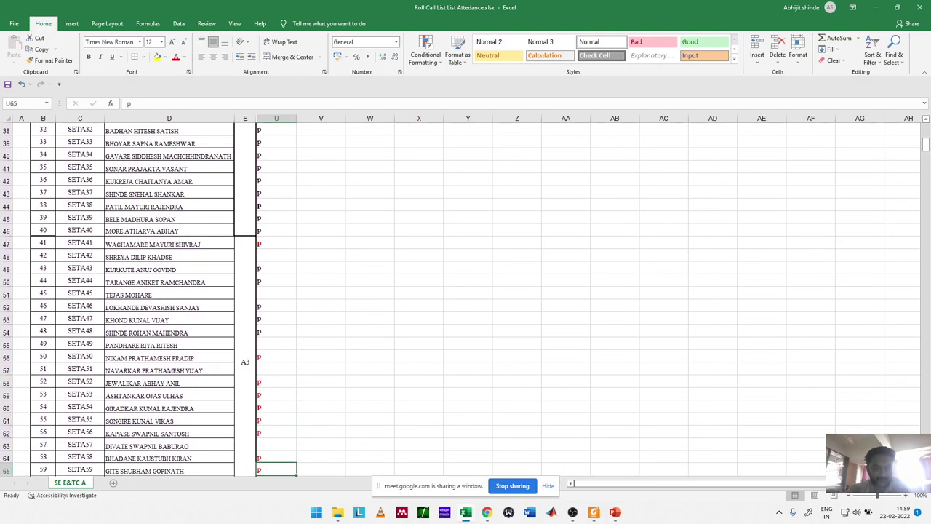
Mark student 51 present with p in U57
key("Up")
key("Up")
key("Up")
key("Up")
key("Up")
key("Up")
key("Up")
key("Up")
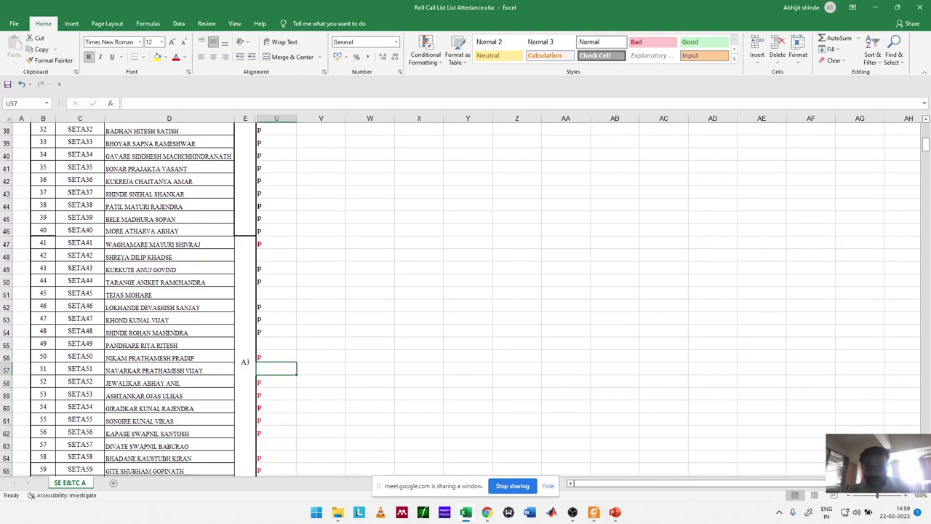
type("p")
Mark student 61 present with p in U67
key("Down")
key("Down")
key("Down")
key("Down")
key("Down")
key("Down")
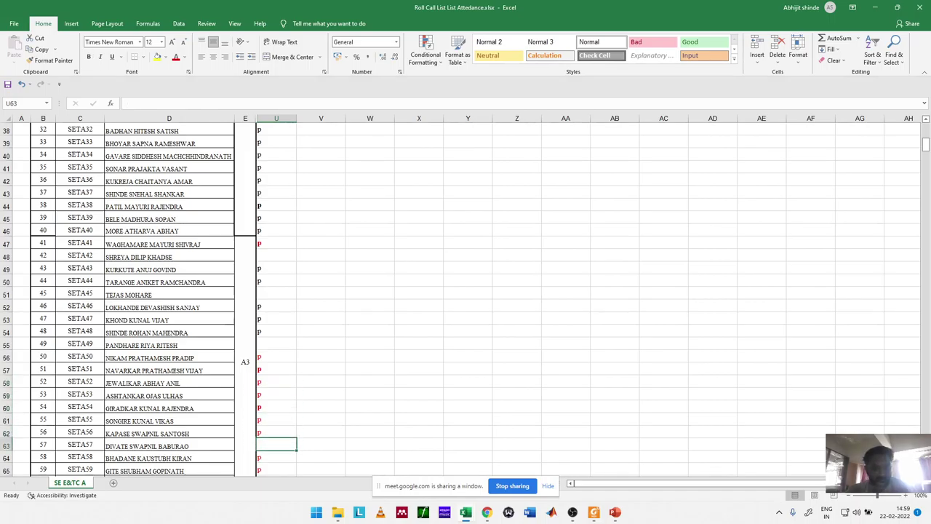
key("Down")
key("Down")
key("Up")
key("Up")
key("Down")
key("Down")
key("Down")
key("Down")
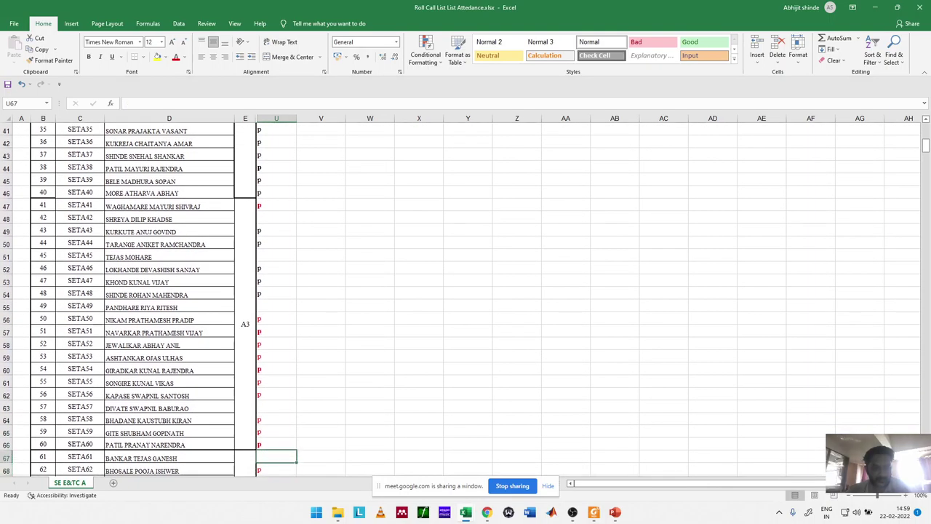
type("p")
key("Down")
Check the 22-02-2022 column for blank entries from student 62 down to the end of the list
key("Down")
key("Down")
key("Down")
key("Down")
key("Down")
key("Down")
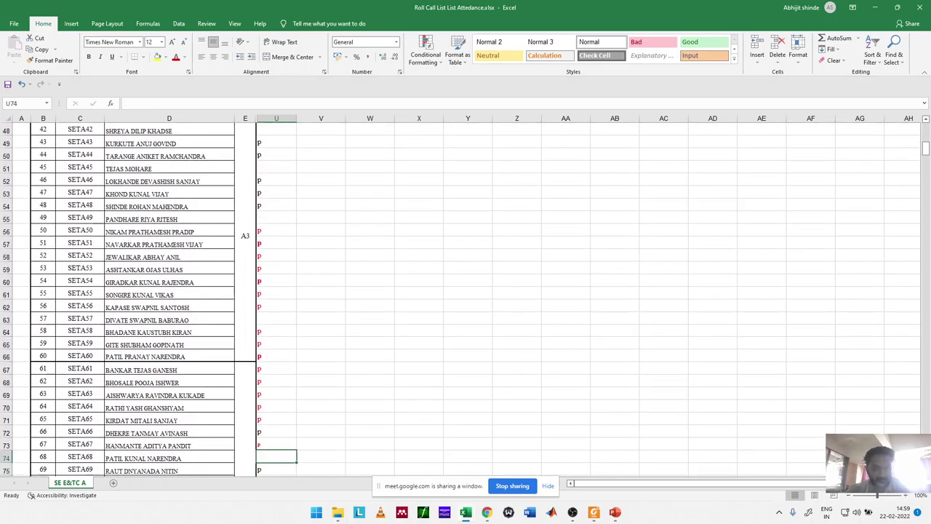
key("Down")
key("Down")
key("Down")
key("Down")
key("Down")
key("Down")
key("Down")
key("Down")
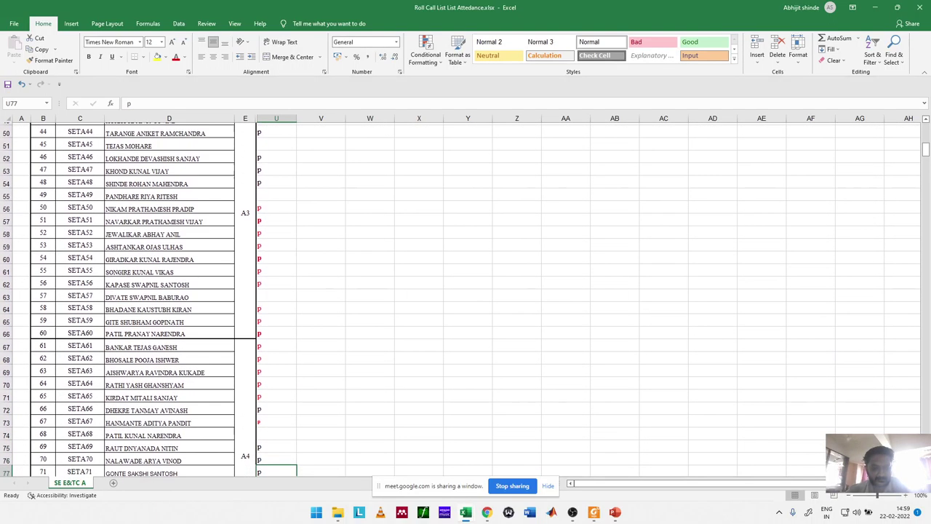
key("Down")
key("Down")
key("Down")
key("Down")
key("Down")
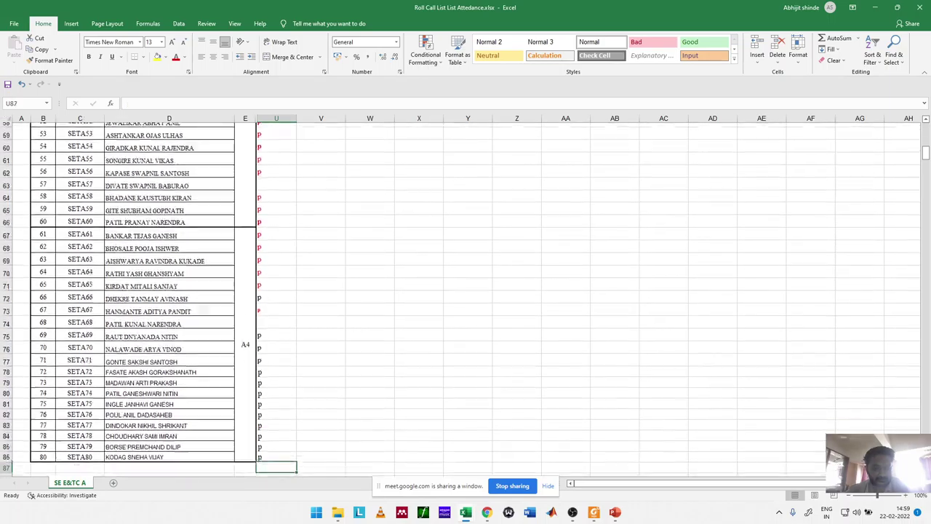
Select U87 up to U7 in the 22-02-2022 column to count the students marked present
left_click_drag(276, 443, 297, 207)
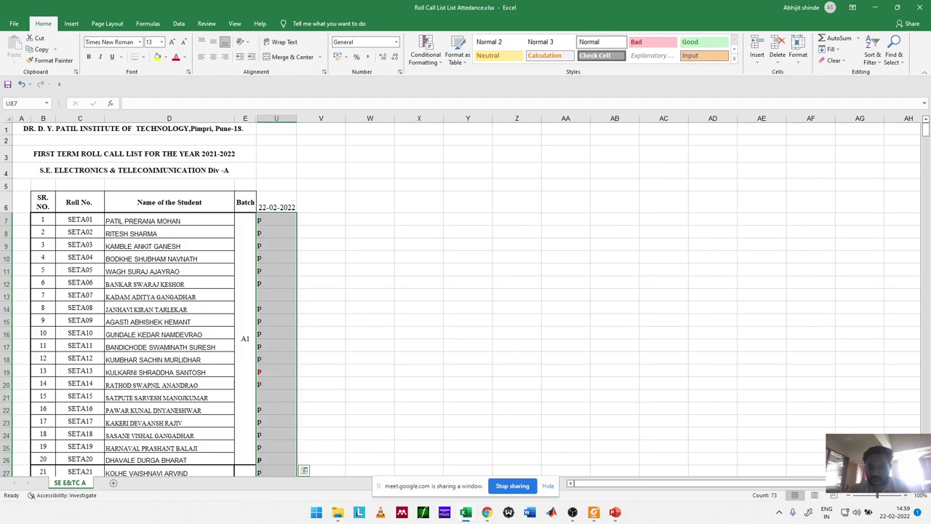
key("Down")
key("Up")
key("Up")
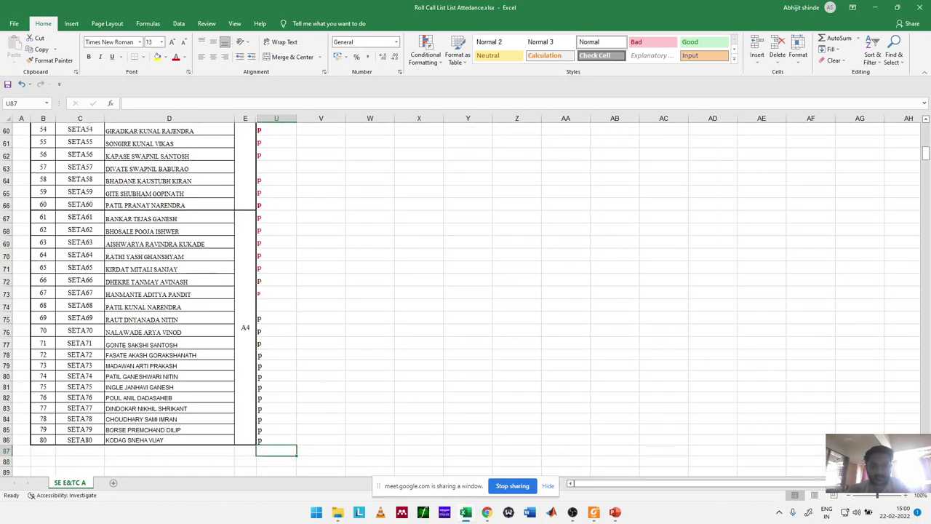
Hide the screen-sharing notice over the Google Meet call and return to the top of the roll call list in Excel
key("alt+Tab")
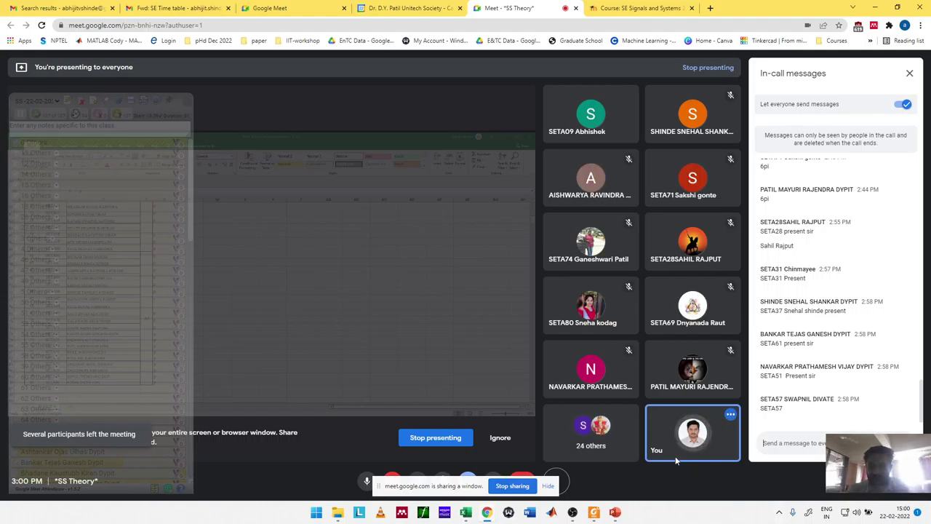
left_click(549, 486)
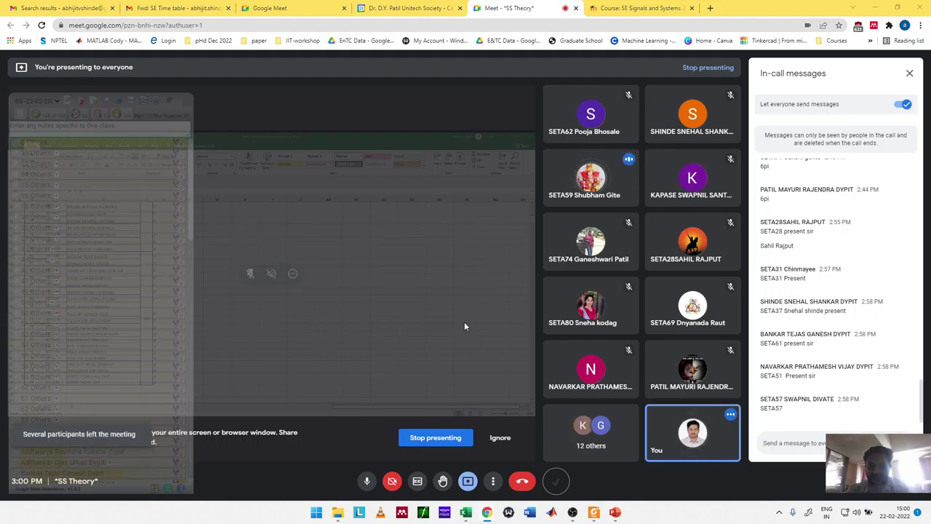
key("alt+Tab")
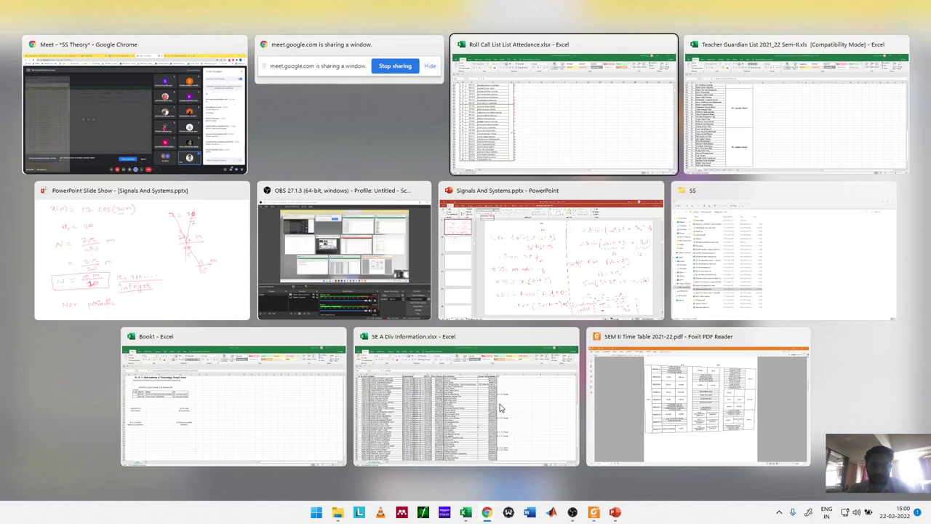
scroll(348, 321, "up", 20)
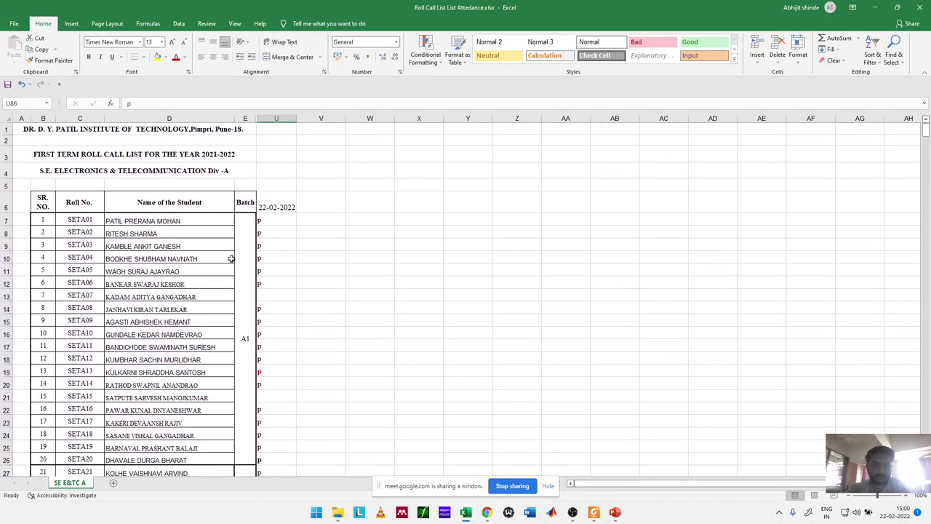
Switch to the Google Meet call and view March 2022 in the system calendar
key("alt+Tab")
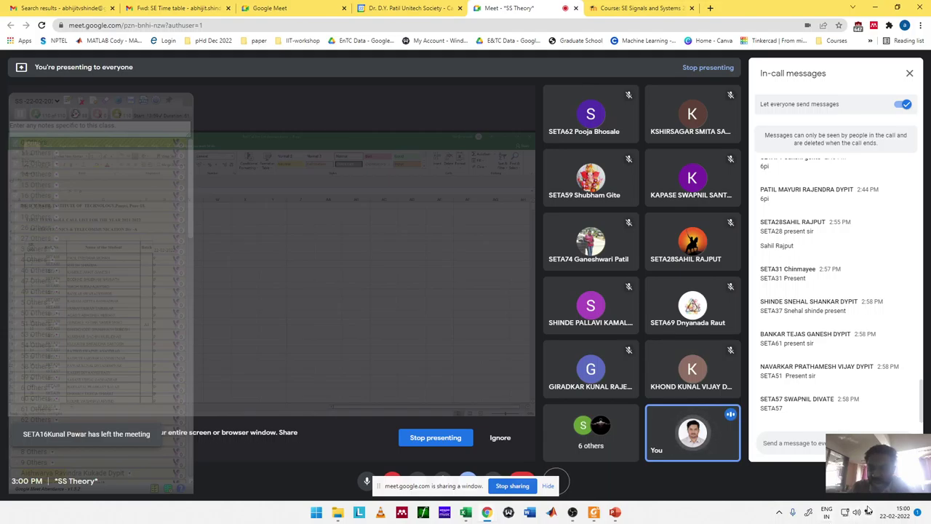
left_click(902, 513)
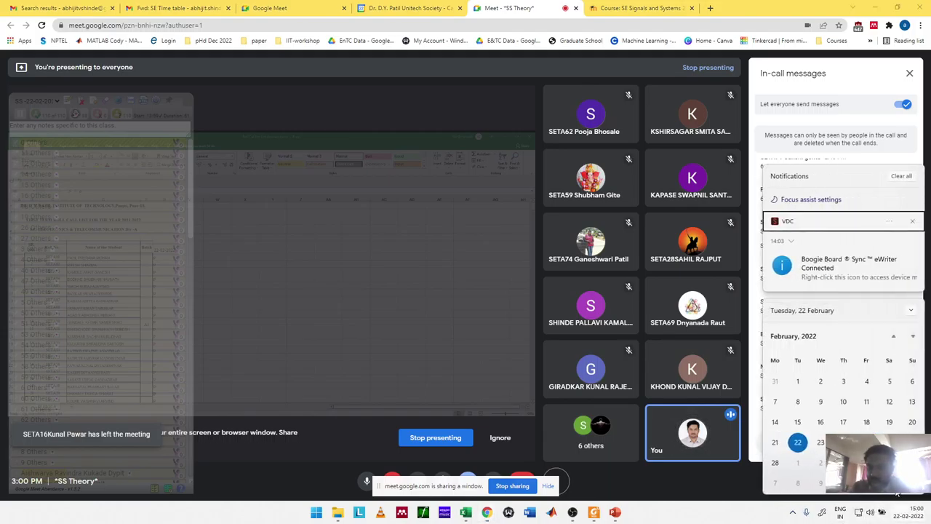
left_click(913, 334)
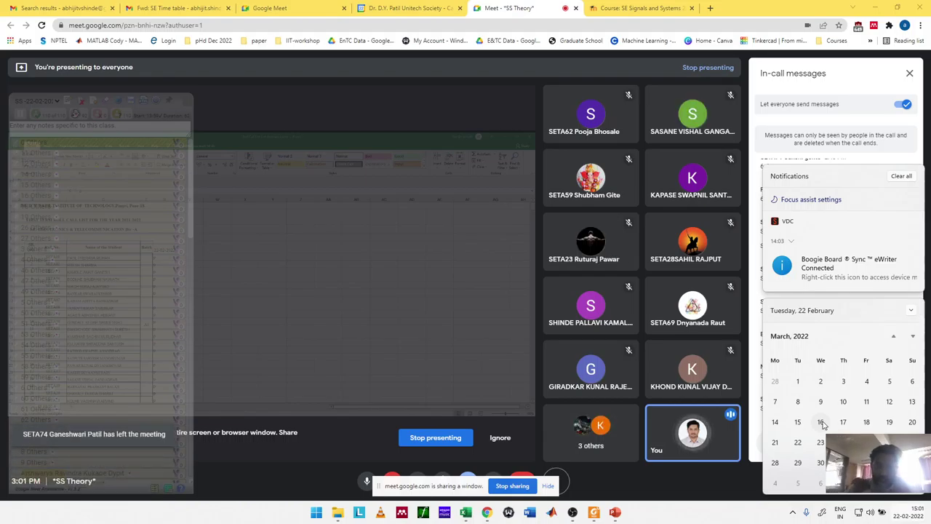
Stop sharing the workbook window in Google Meet and return to the roll call workbook in Excel
left_click(513, 486)
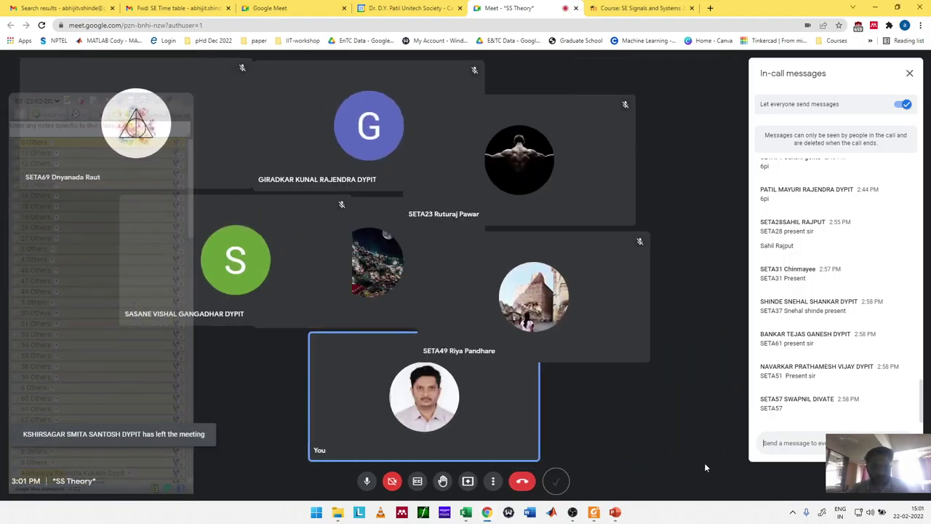
key("alt+Tab")
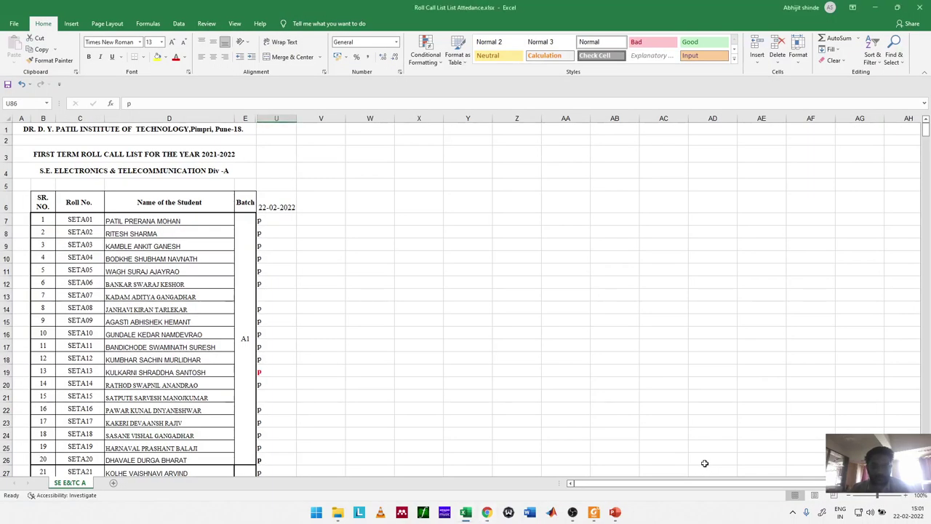
Find the student listed in row 9 by first name and check the 22-02-2022 attendance mark in U9
key("ctrl+f")
type("ankit")
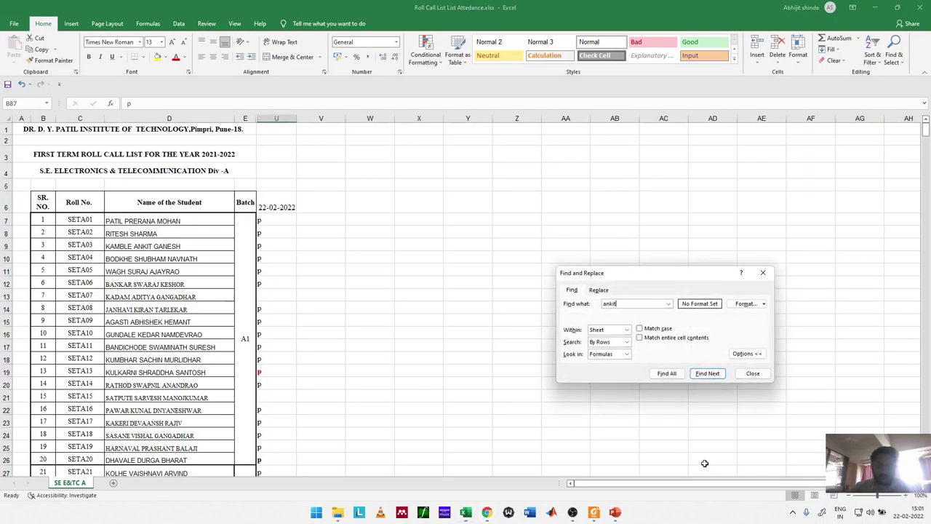
key("Return")
key("Escape")
key("Right")
key("Right")
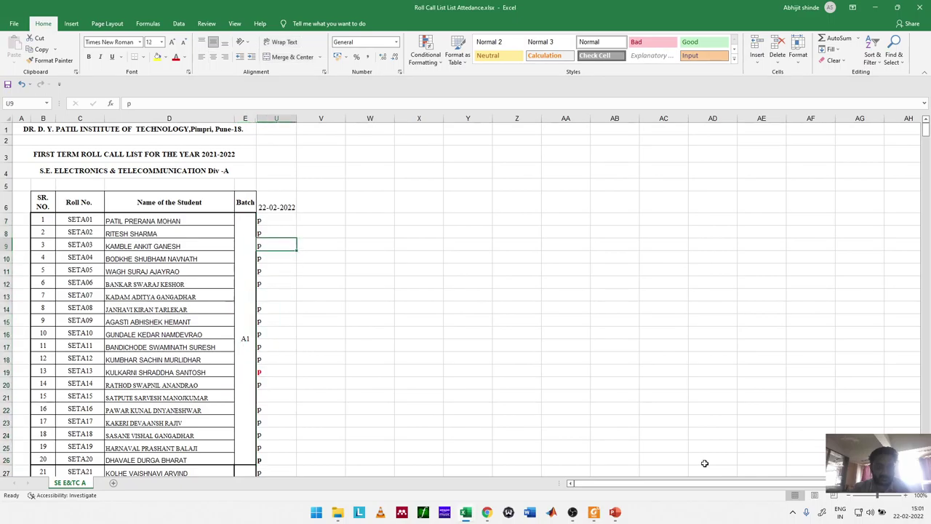
Check the remaining Google Meet participants, then find the matching student in row 60 of the Excel roll call list
key("alt+Tab")
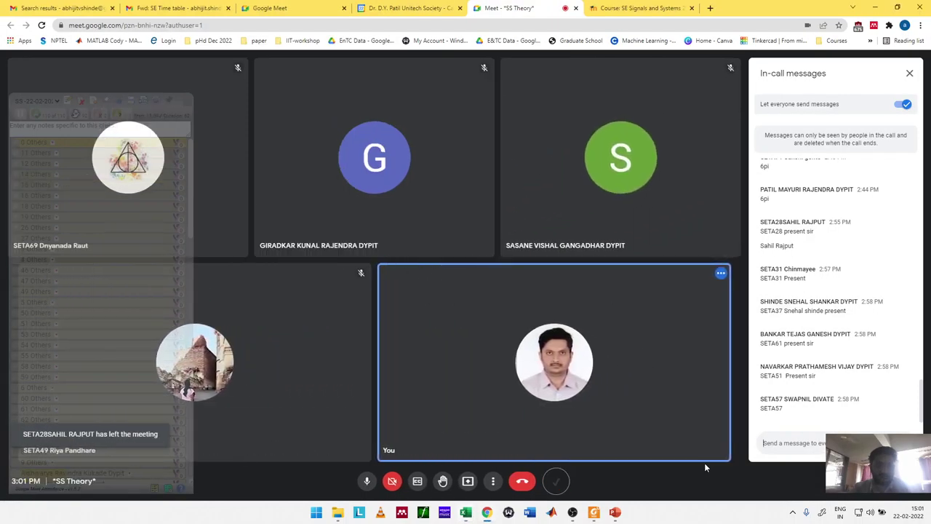
key("alt+Tab")
key("ctrl+f")
type("kunal")
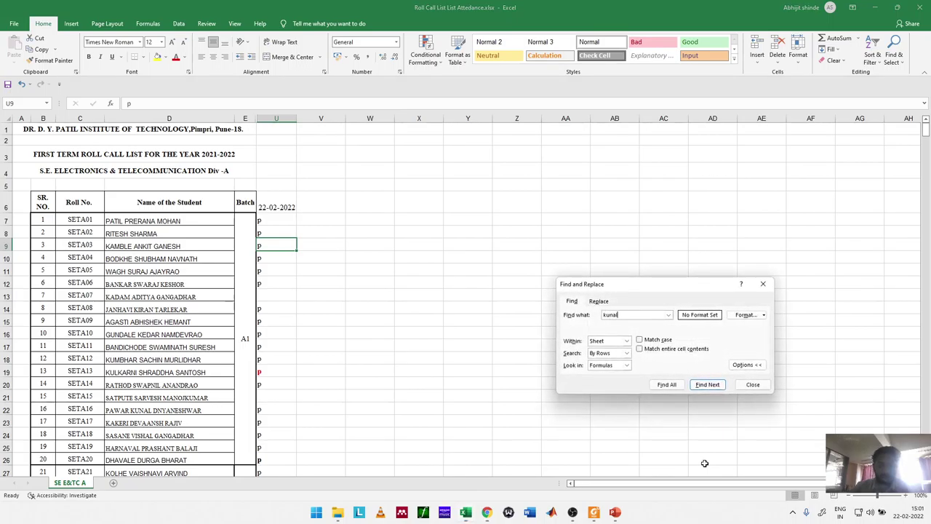
key("Return")
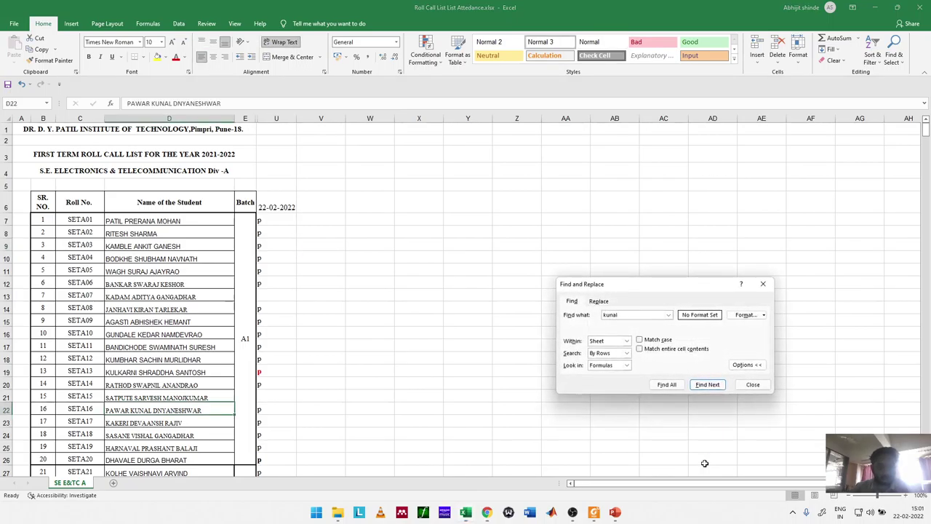
key("Return")
key("Return")
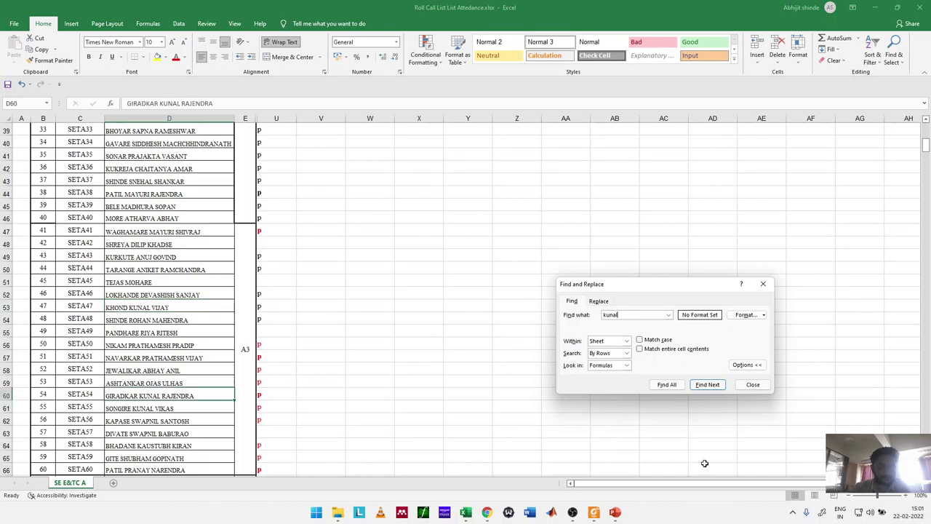
key("Escape")
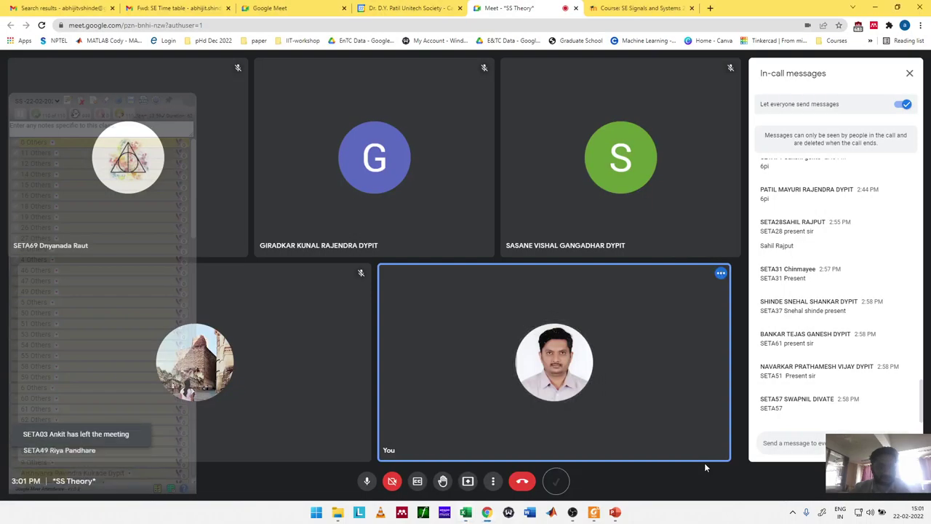
Recheck the Google Meet participants and look up the matching student in row 75 of the roll call list
key("alt+Tab")
key("alt+Tab")
key("alt+Tab")
key("ctrl+f")
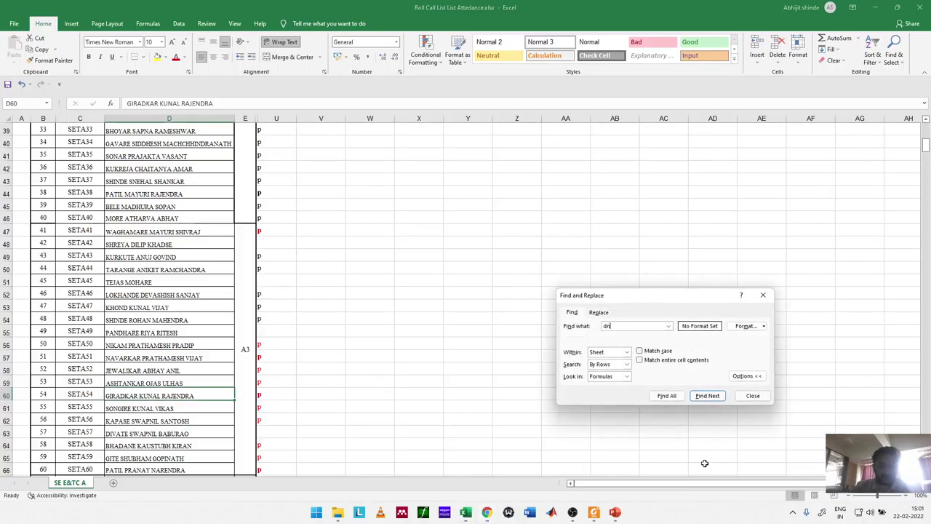
type("dnya")
key("Return")
key("Escape")
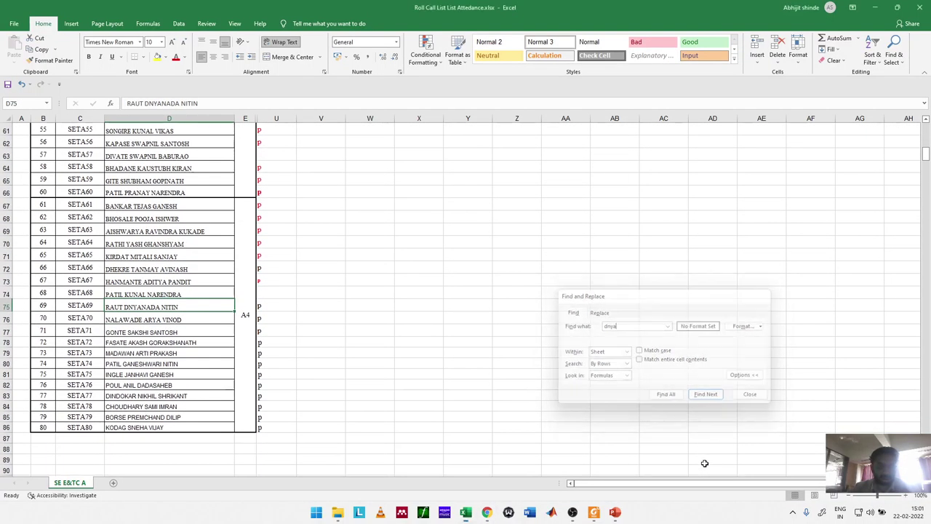
key("Right")
View the Google Meet participants again, find the matching student in row 24 of the workbook, and check attendance cell U24
key("alt+Tab")
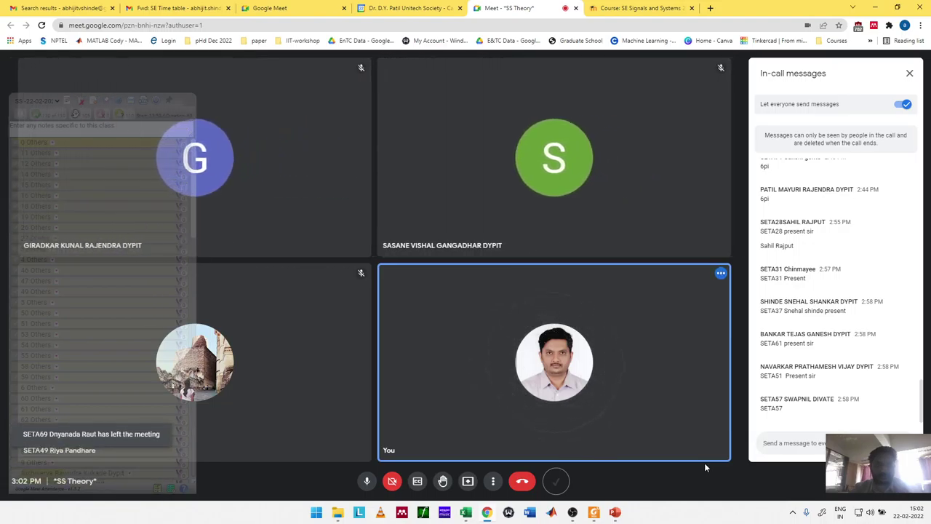
key("alt+Tab")
key("ctrl+f")
type("vishal")
key("Return")
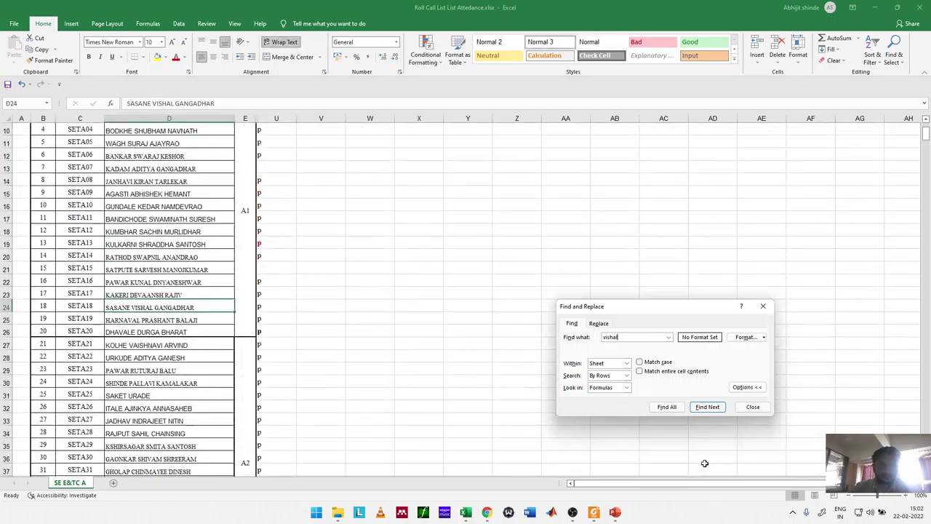
key("Escape")
scroll(704, 463, "up", 1)
key("Right")
key("Right")
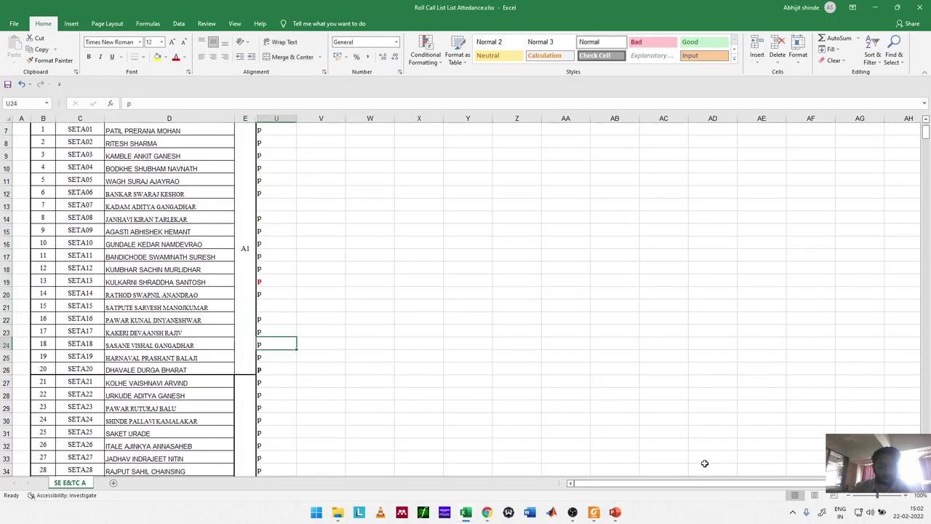
Find the Google Meet participant listed in row 55 of the workbook and enter p in U55 for 22-02-2022
key("alt+Tab")
key("alt+Tab")
key("ctrl+f")
type("swapnil")
key("Return")
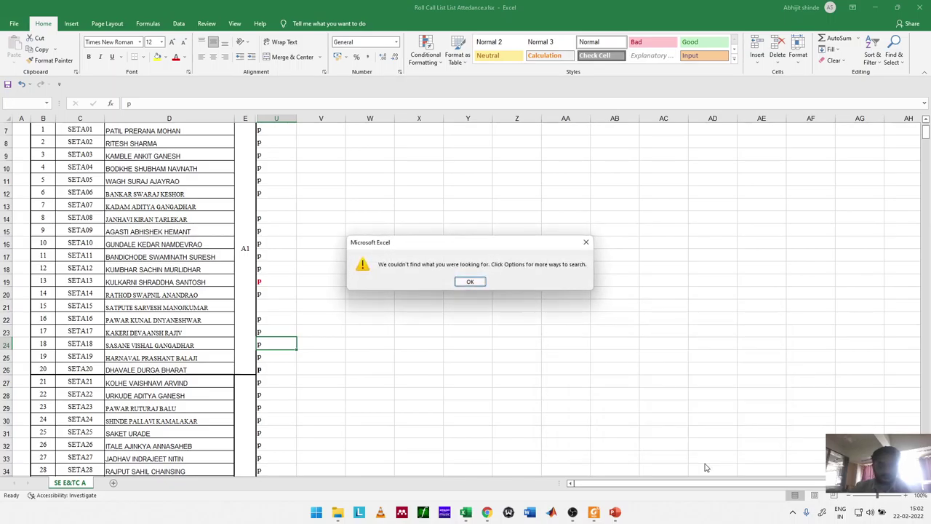
key("Return")
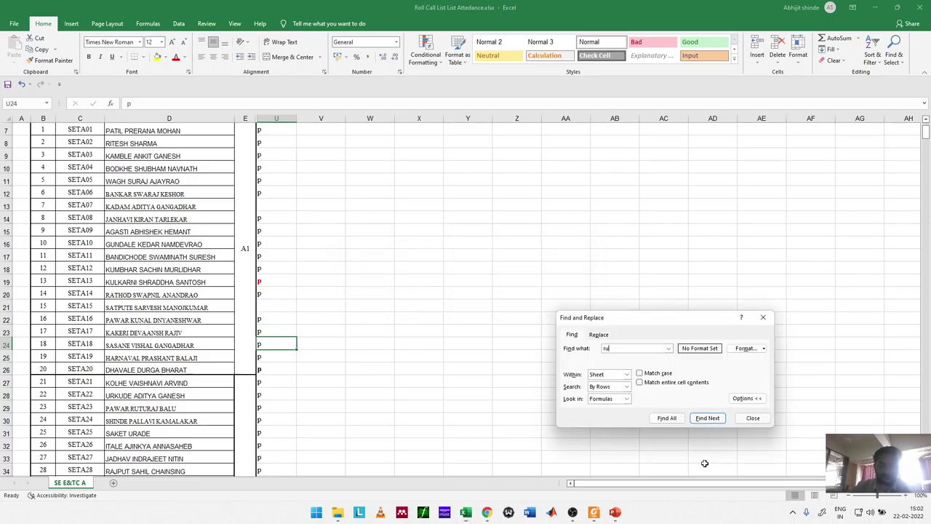
key("Return")
key("Escape")
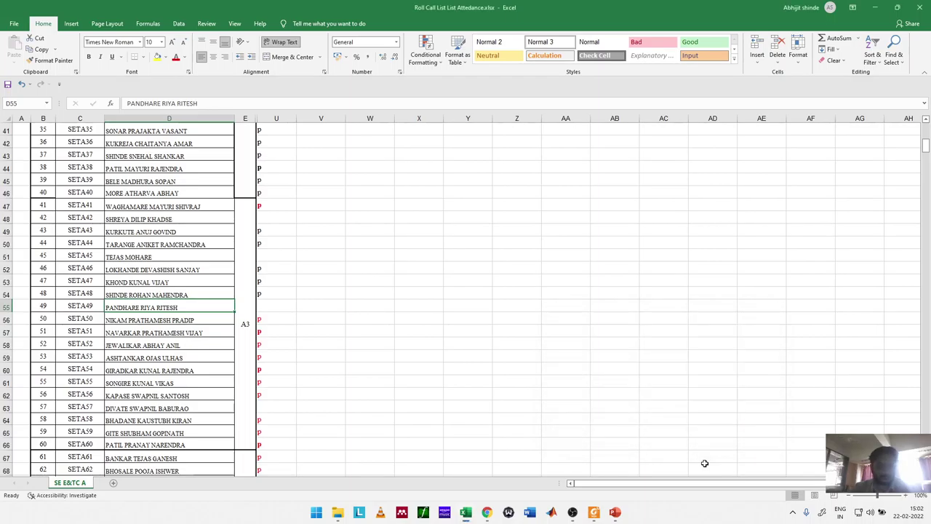
key("alt+Tab")
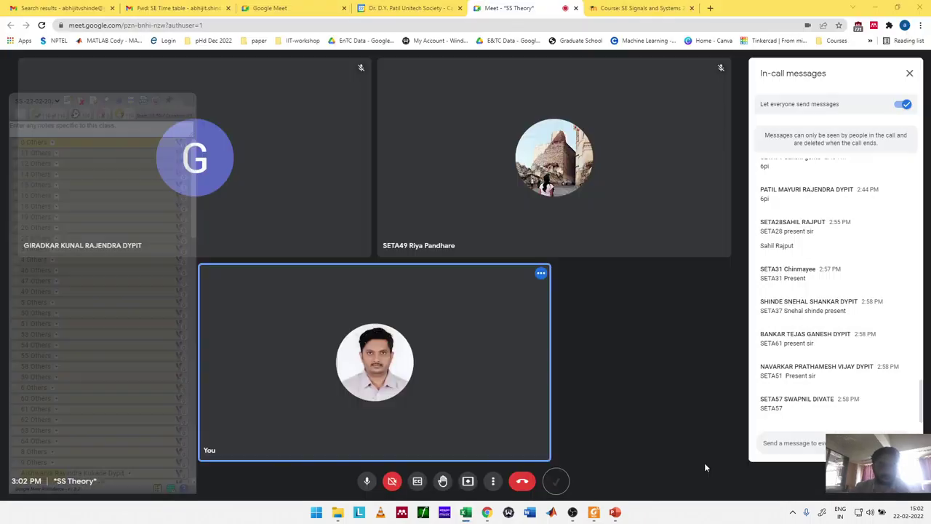
key("alt+Tab")
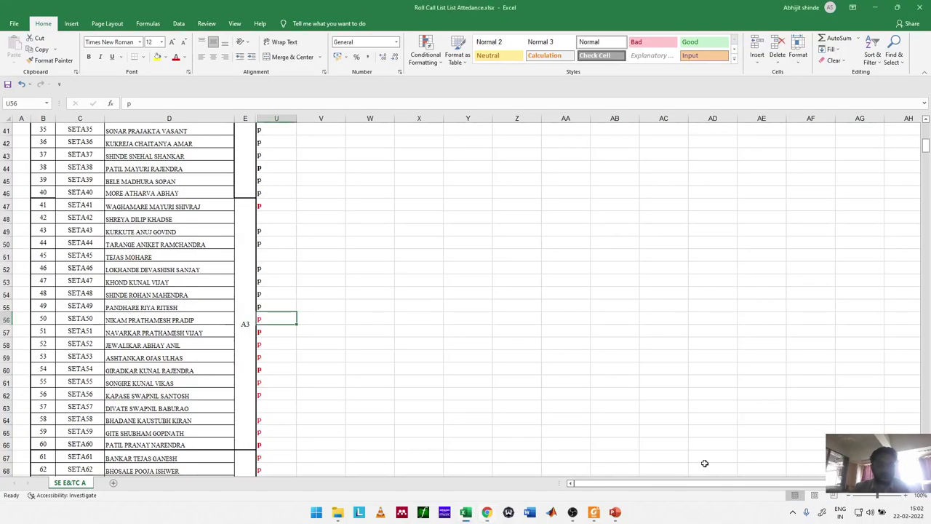
Return to the Google Meet call and bring up the OBS recording window over it
key("alt+Tab")
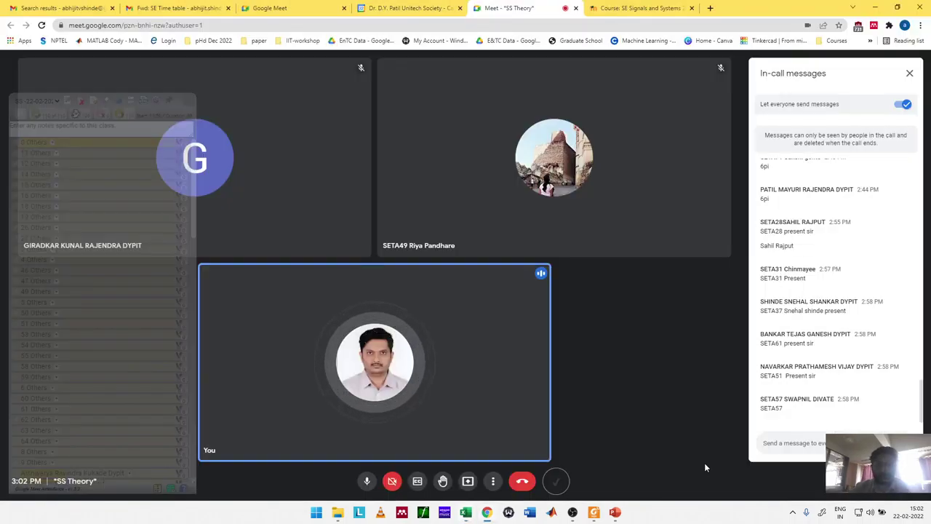
left_click(573, 513)
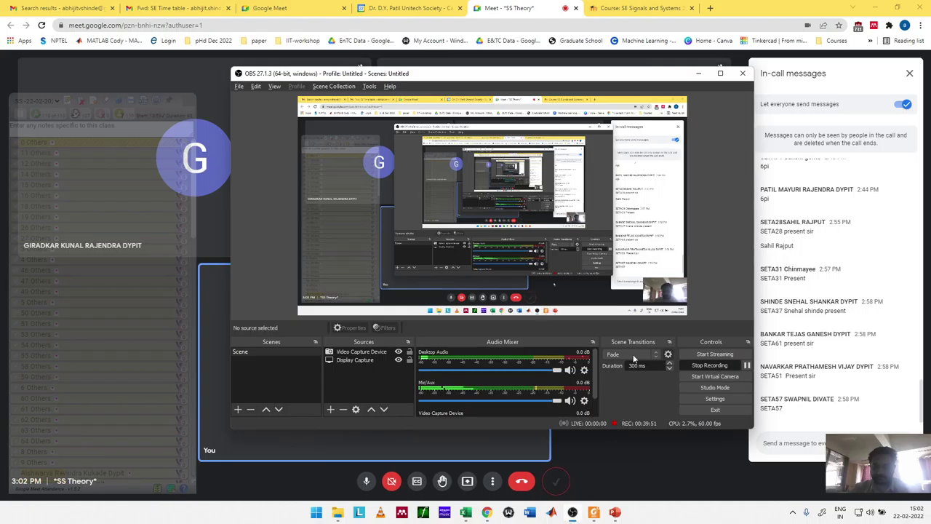